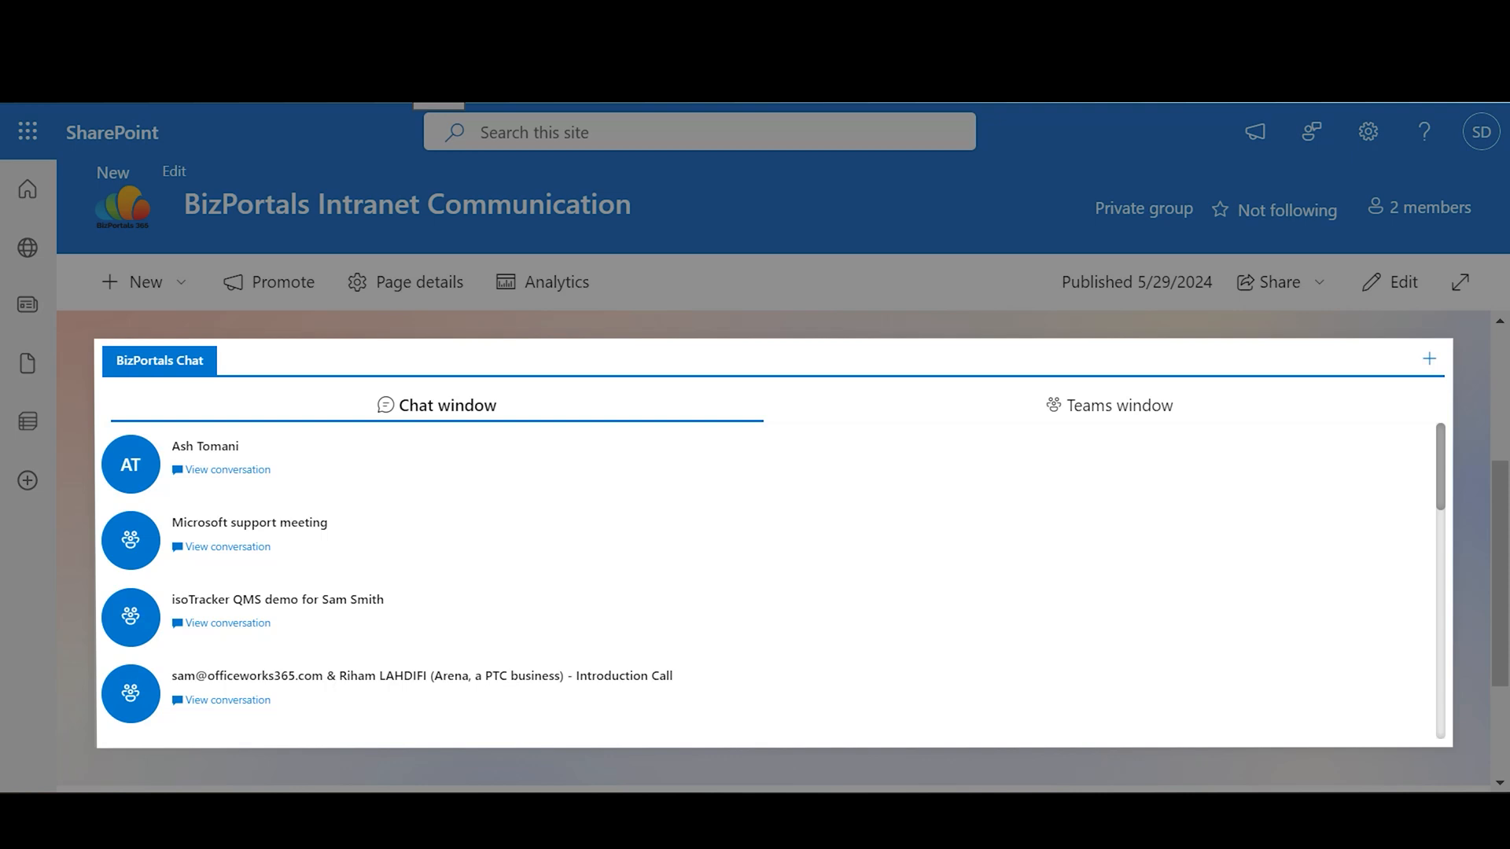
Step: Refresh the chat web part's conversation list from its options menu
{"action": "left_click", "coordinate": [1428, 358]}
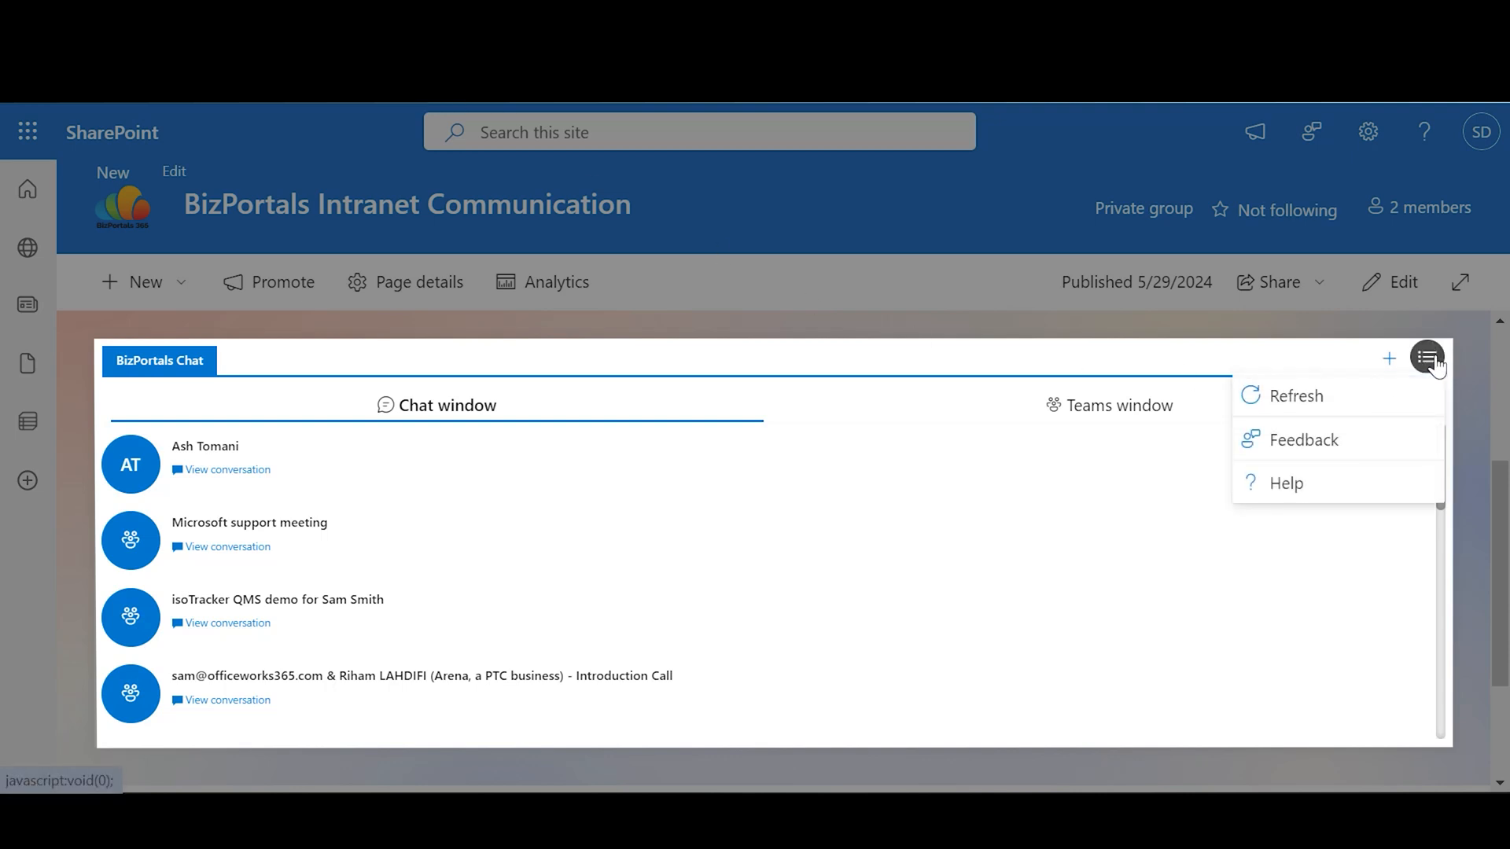
{"action": "left_click", "coordinate": [1378, 395]}
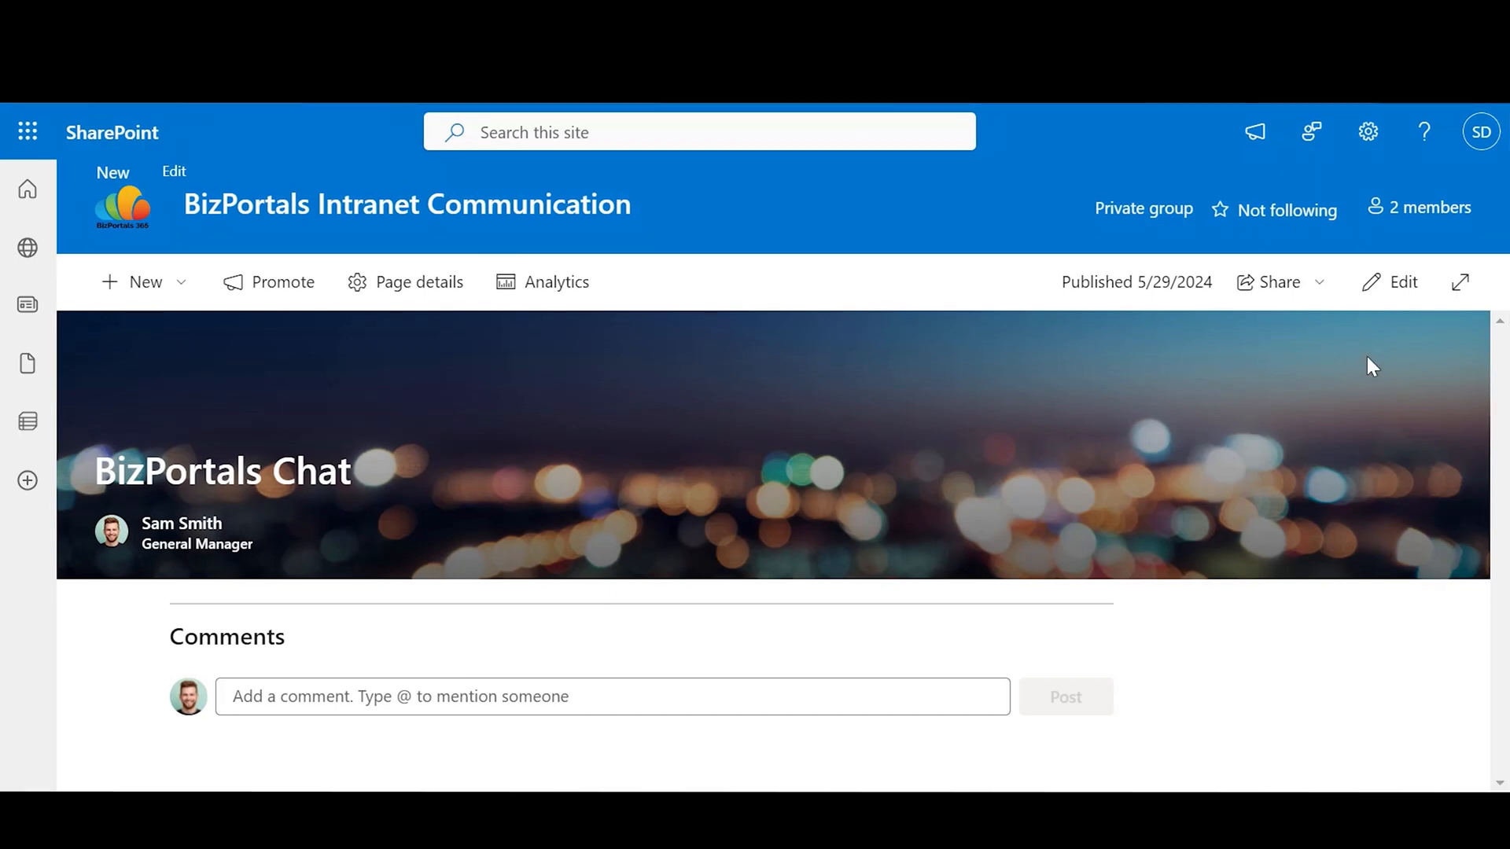
Step: In edit mode, add the BizPortals Chat web part (search 'Chat') and open its settings
{"action": "left_click", "coordinate": [1383, 296]}
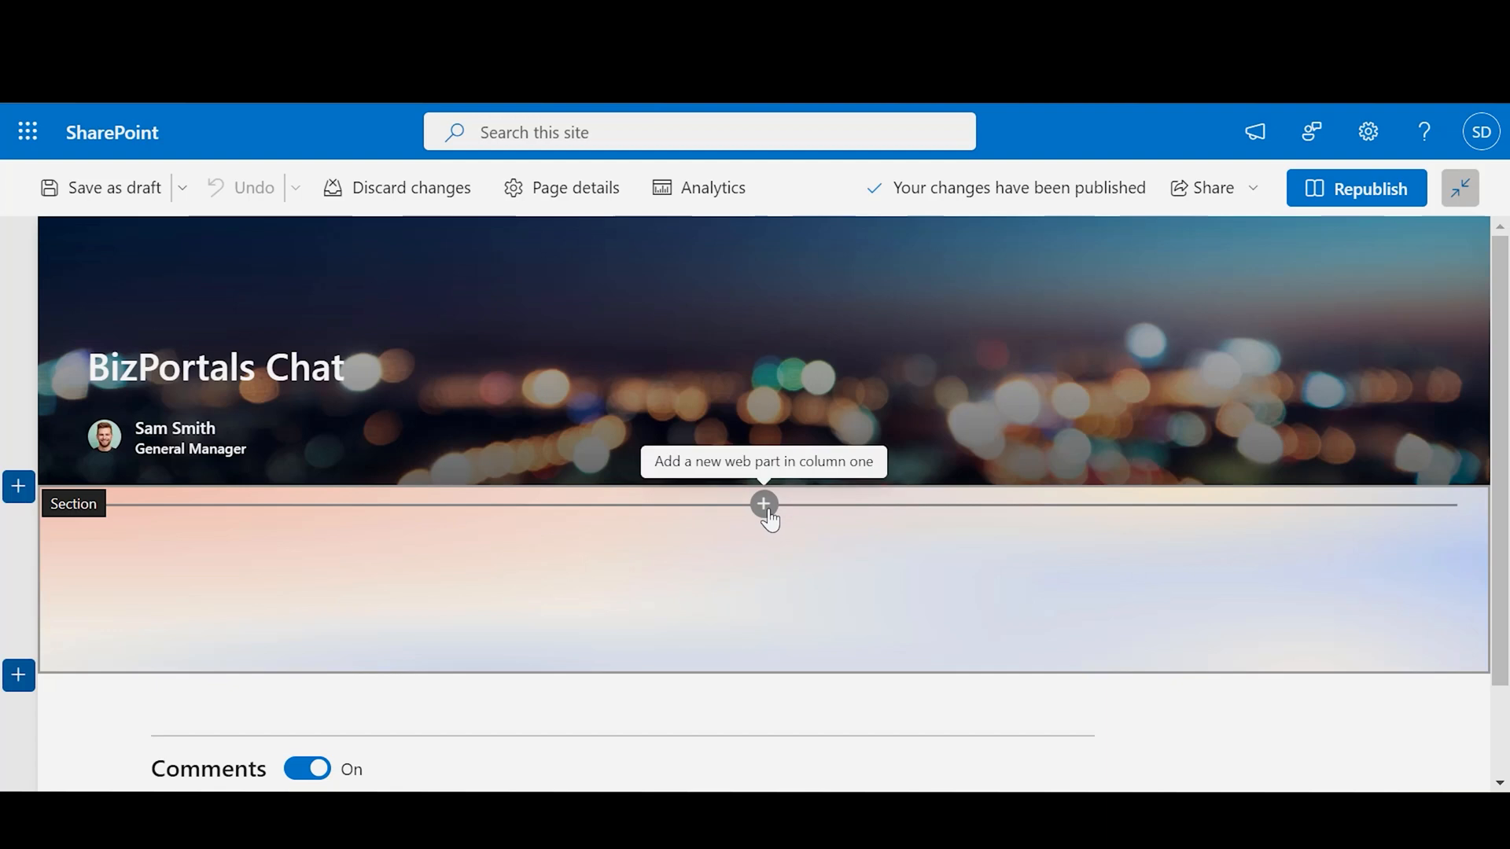
{"action": "left_click", "coordinate": [763, 504]}
{"action": "type", "text": "Chat"}
{"action": "left_click", "coordinate": [853, 551]}
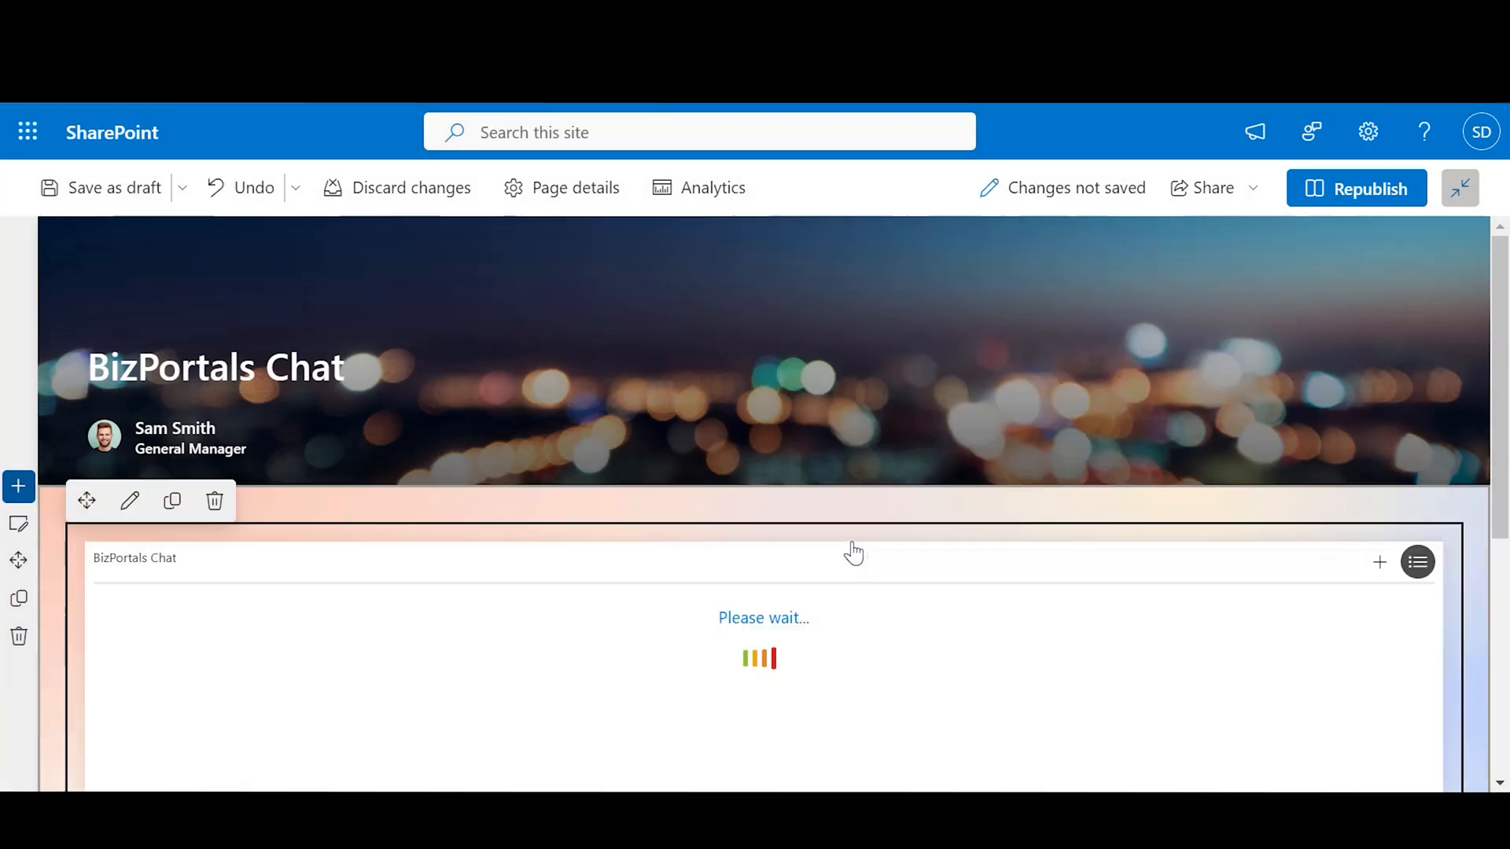
{"action": "scroll", "coordinate": [286, 559], "scroll_direction": "down", "scroll_amount": 2}
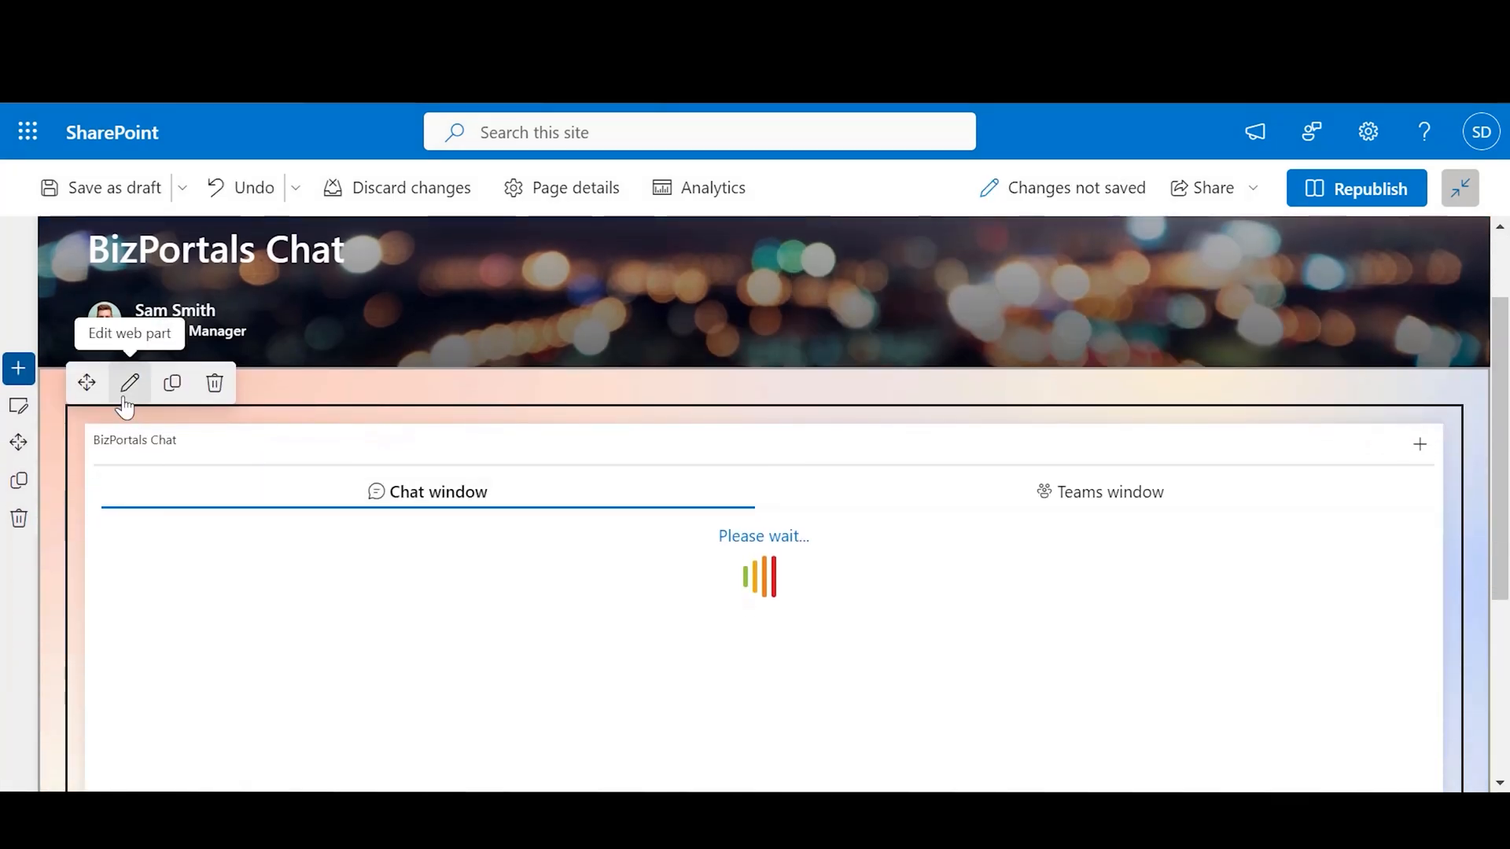
{"action": "left_click", "coordinate": [128, 388]}
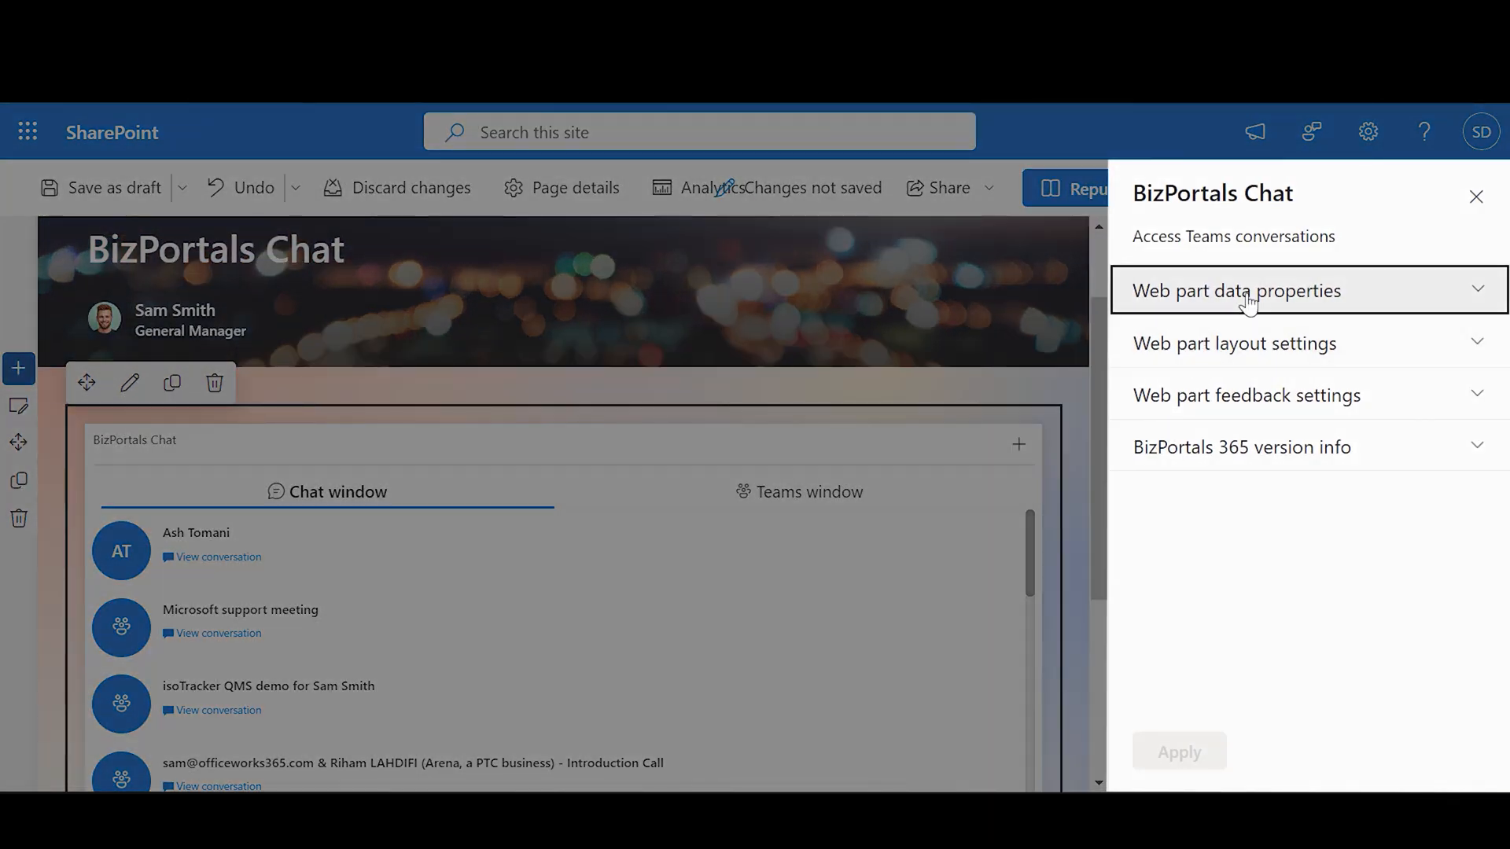
Step: Expand Web part data properties and retitle the web part 'Chat Hub'
{"action": "left_click", "coordinate": [1249, 299]}
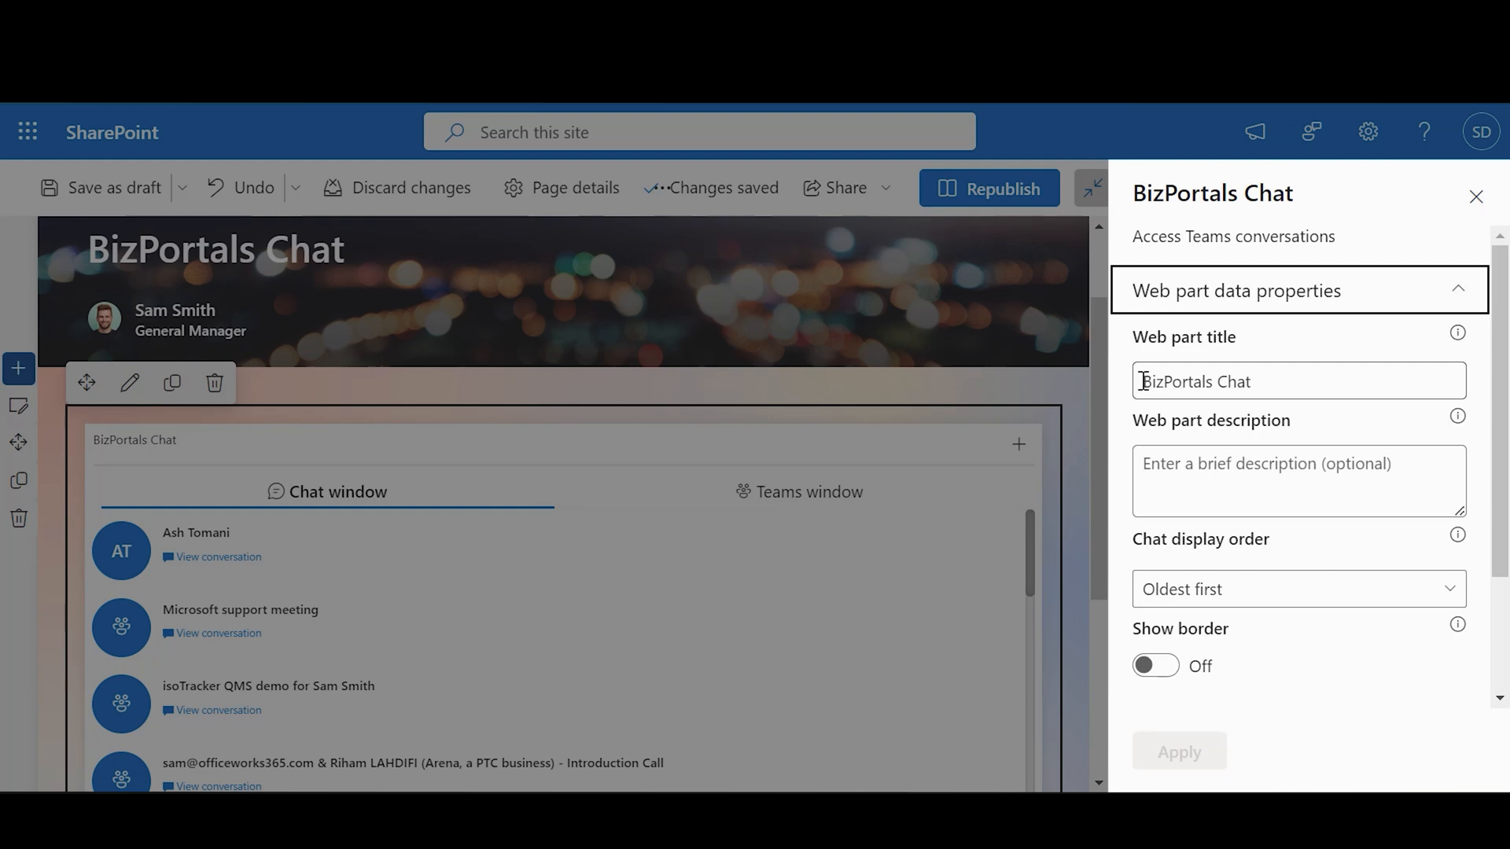
{"action": "left_click_drag", "start_coordinate": [1144, 381], "coordinate": [1341, 391]}
{"action": "type", "text": "Chit Ch"}
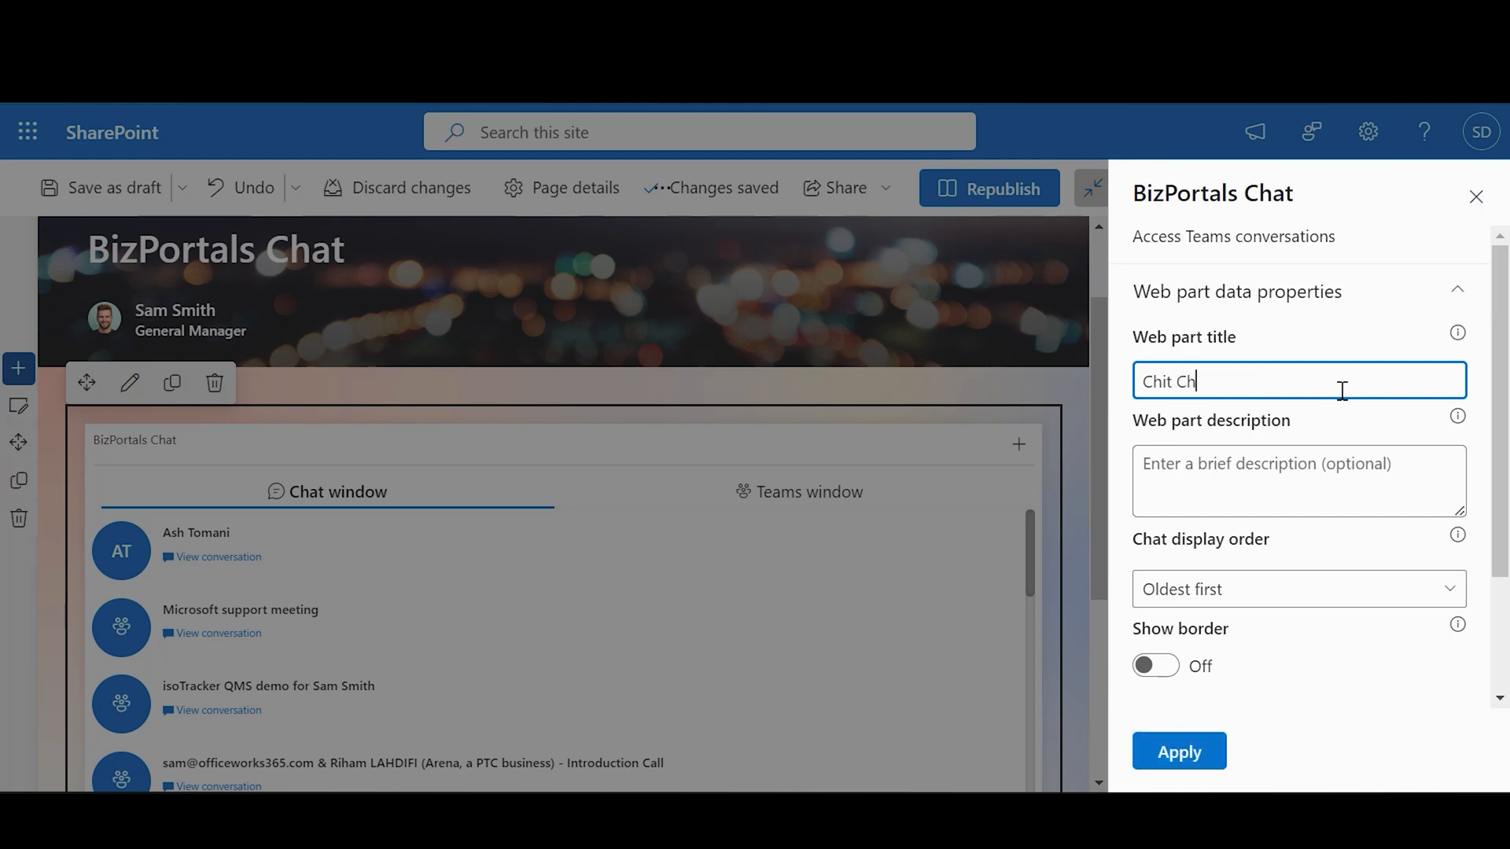
{"action": "type", "text": "at"}
{"action": "key", "text": "ctrl+a"}
{"action": "type", "text": "Chat Hub"}
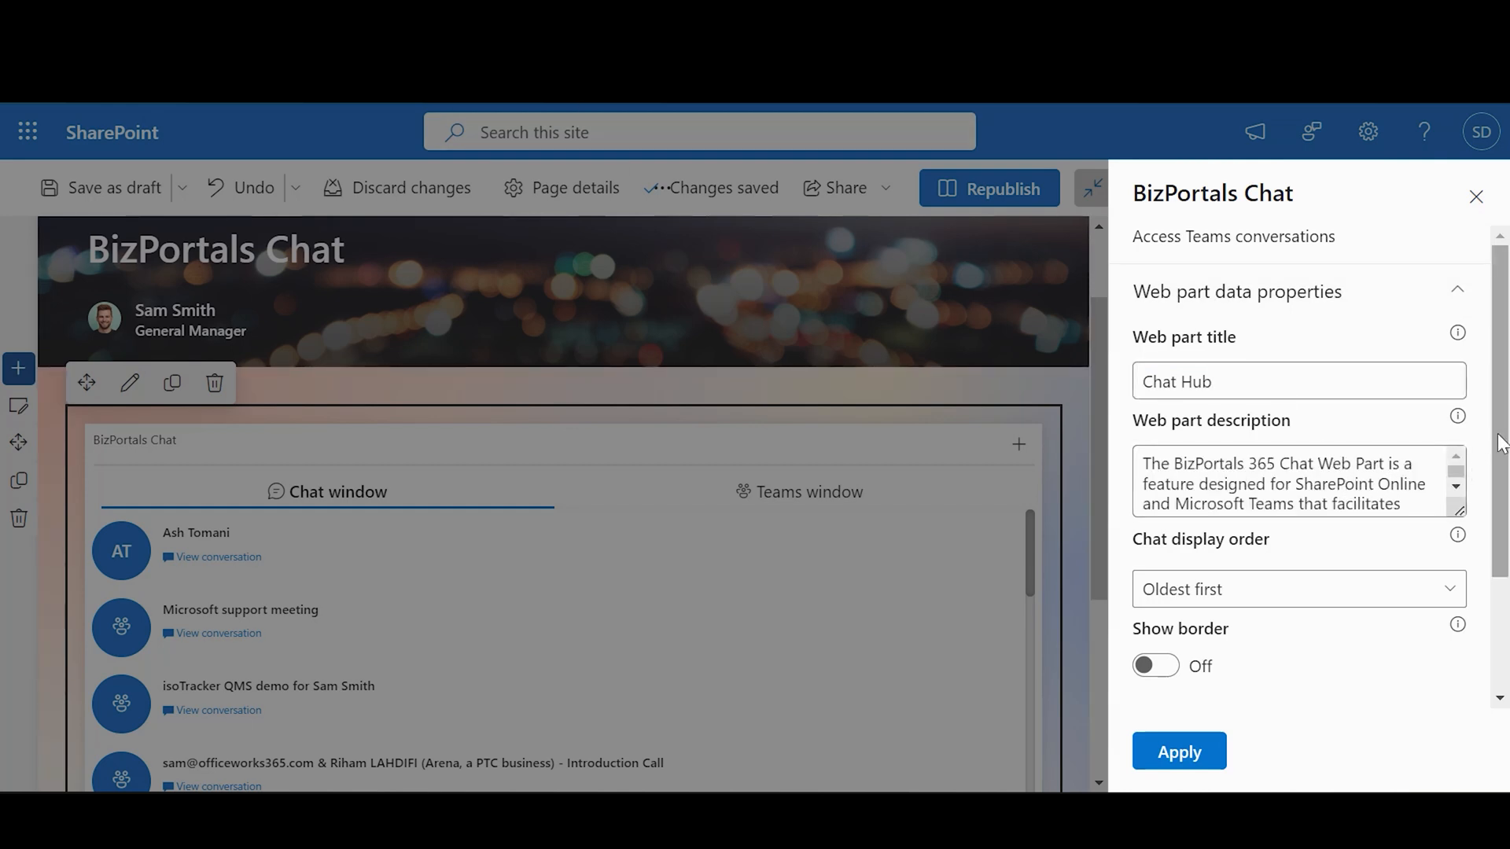
Step: Keep chat display order at Oldest first and leave Show border off
{"action": "left_click_drag", "start_coordinate": [1500, 444], "coordinate": [1501, 519]}
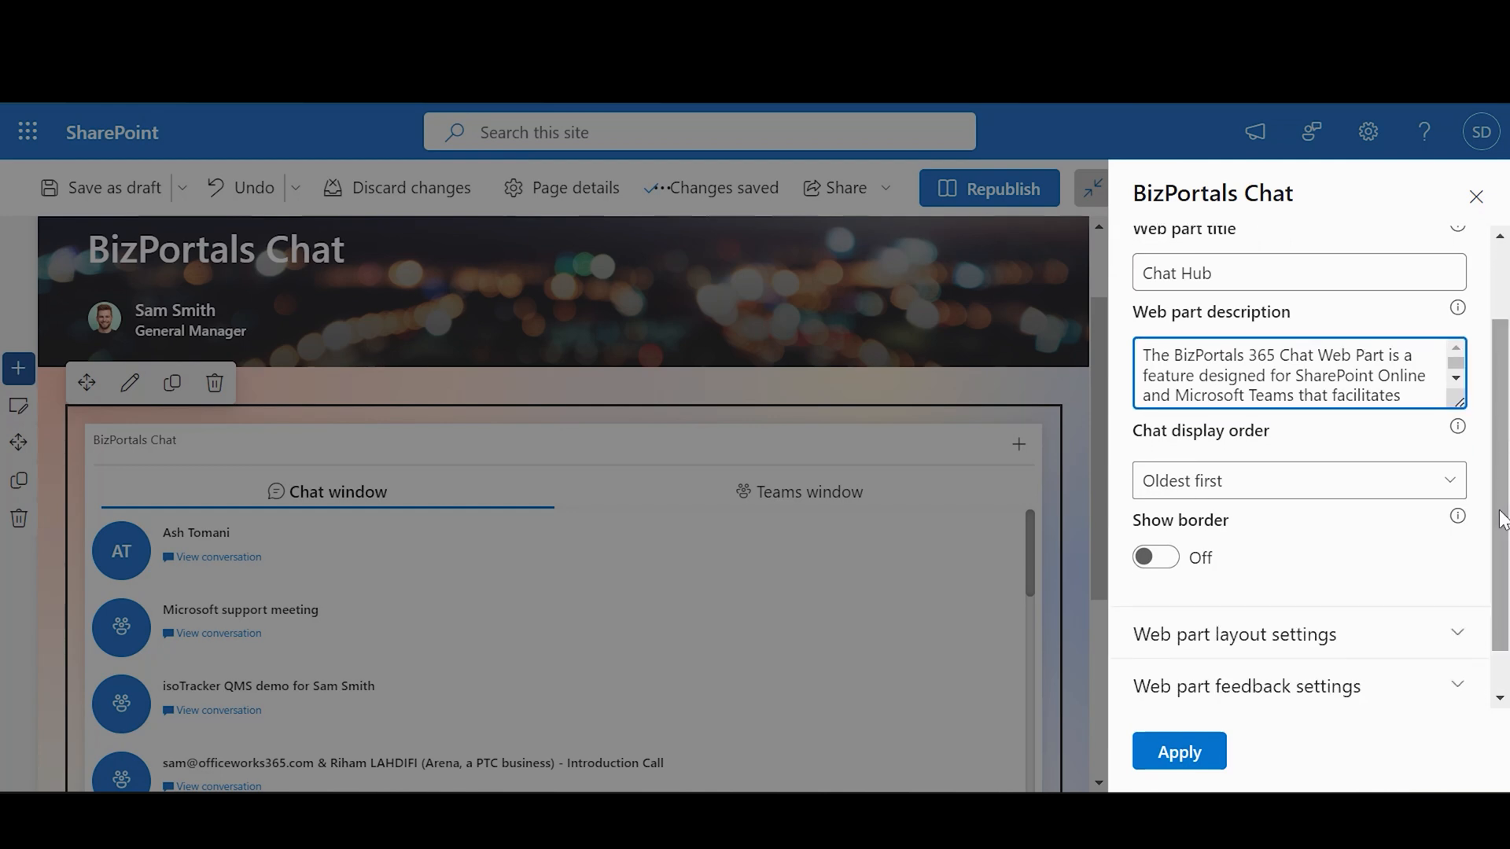
{"action": "left_click", "coordinate": [1414, 495]}
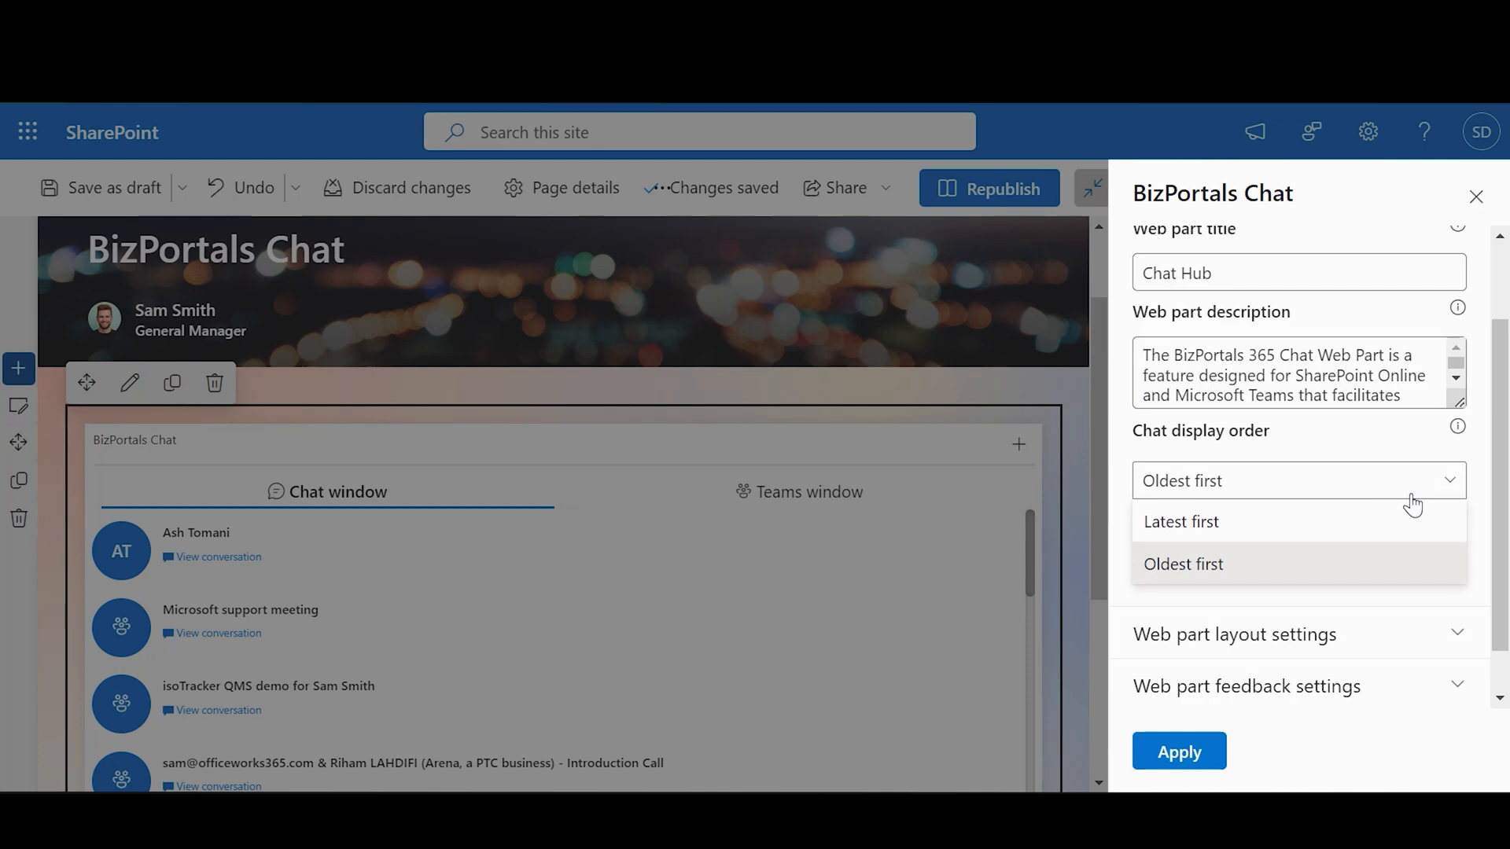
{"action": "left_click", "coordinate": [1413, 504]}
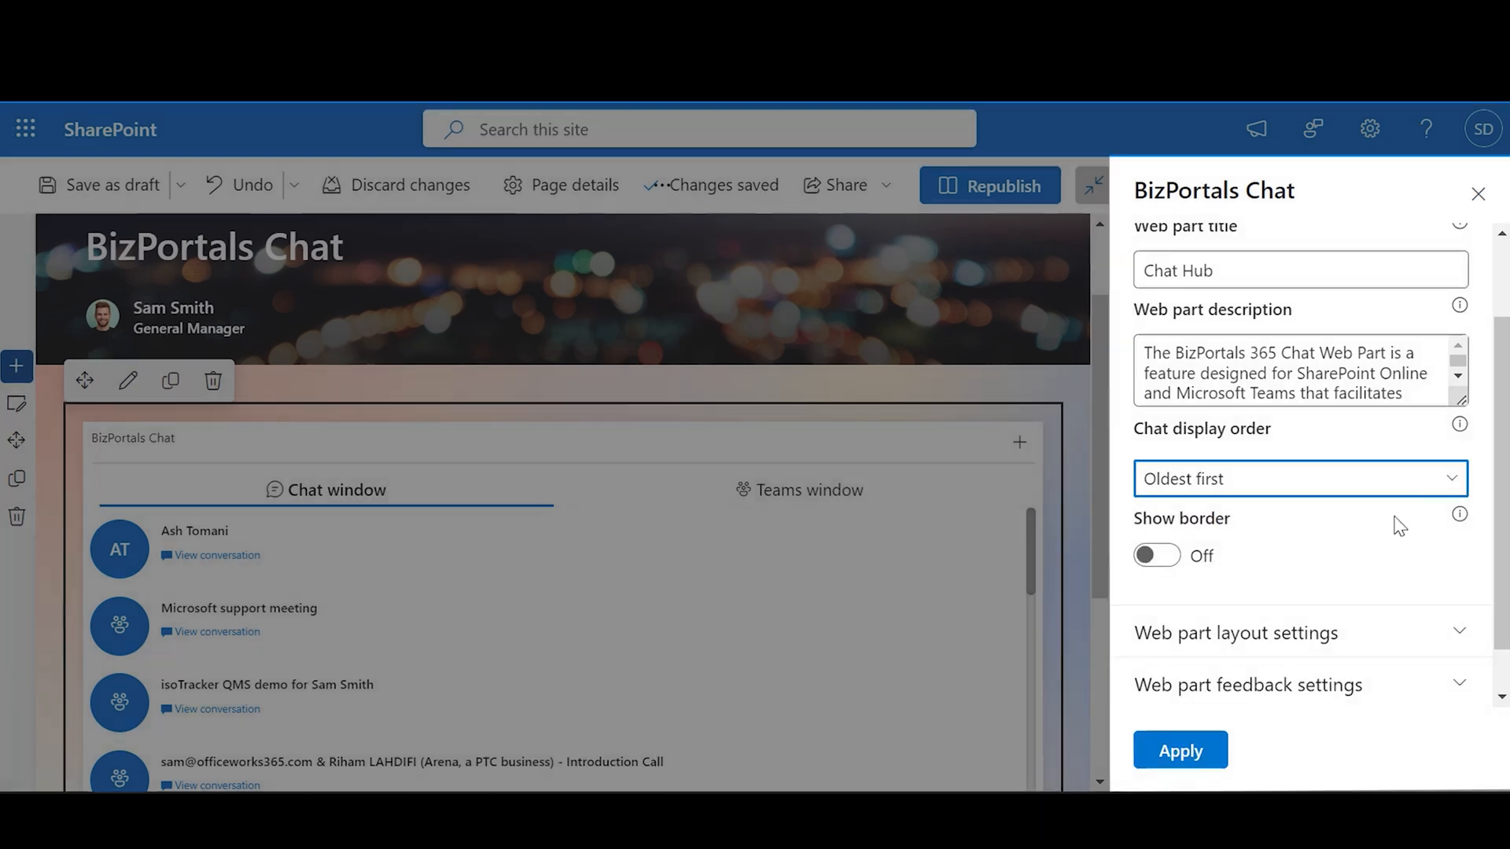
{"action": "left_click", "coordinate": [1154, 558]}
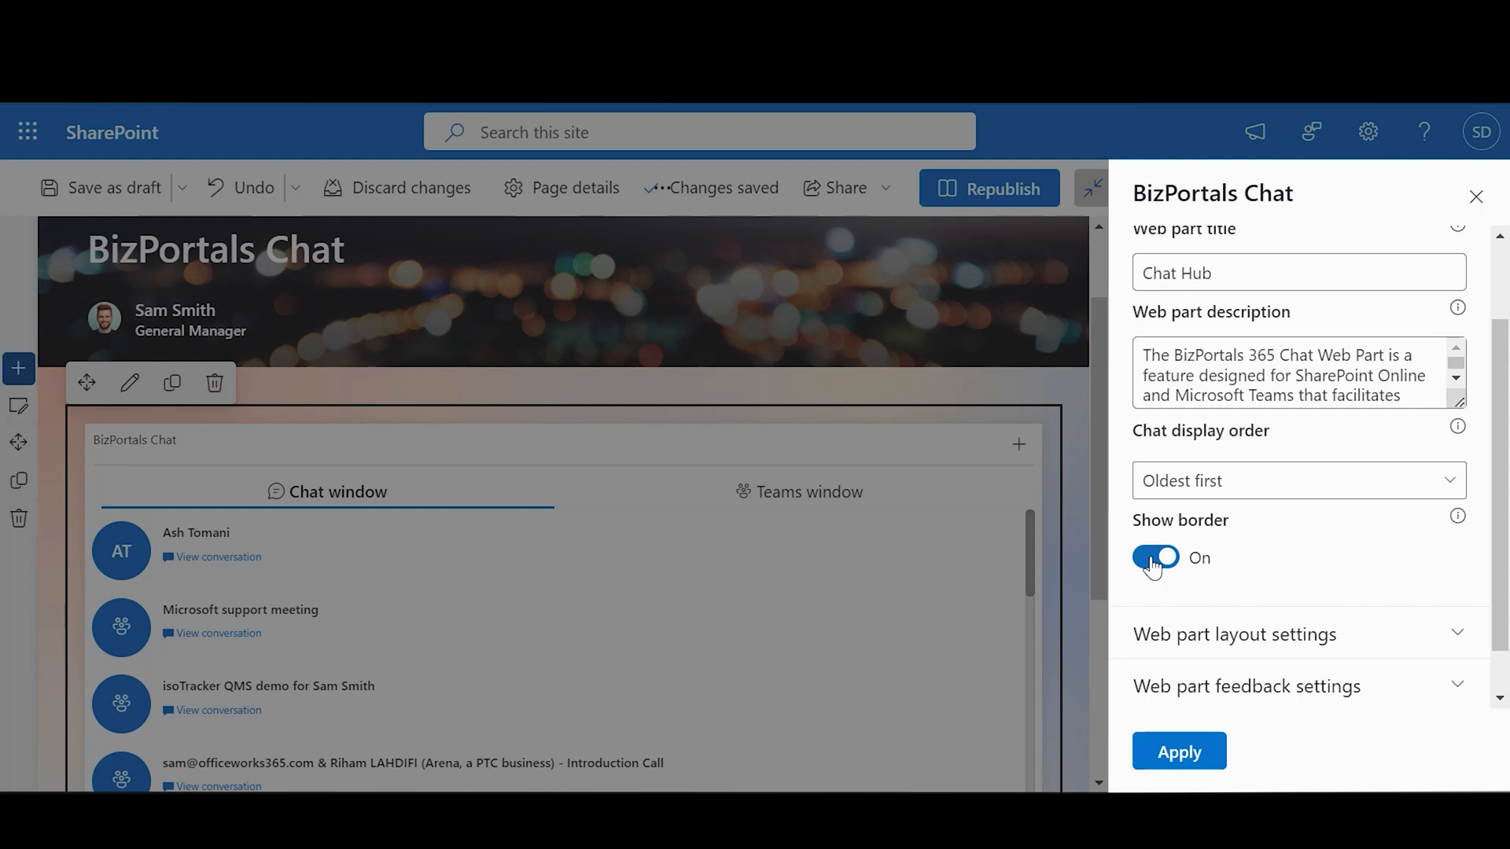
{"action": "left_click", "coordinate": [1154, 558]}
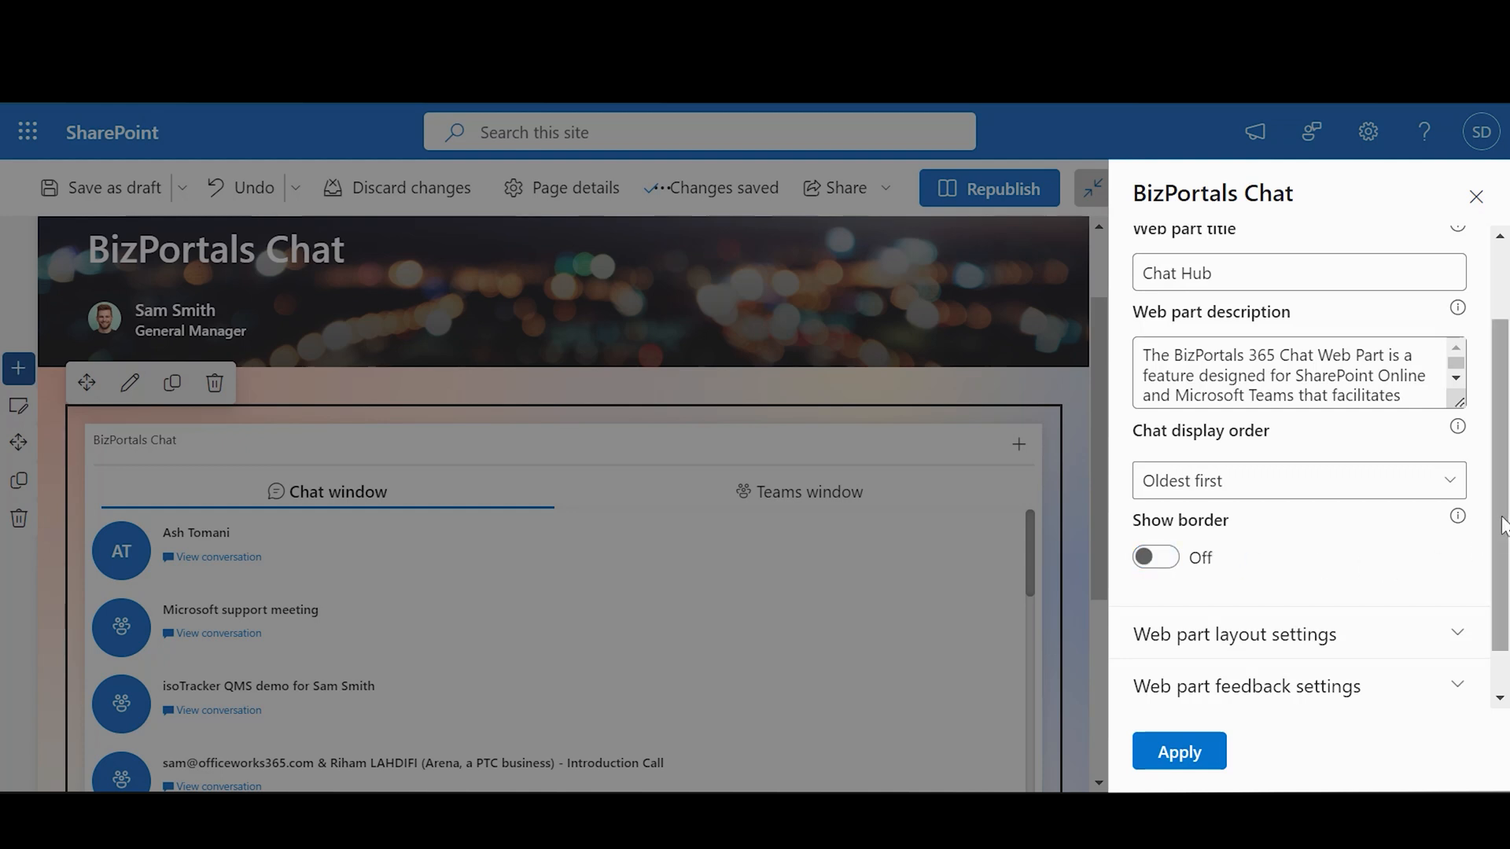
{"action": "scroll", "coordinate": [1498, 582], "scroll_direction": "down", "scroll_amount": 2}
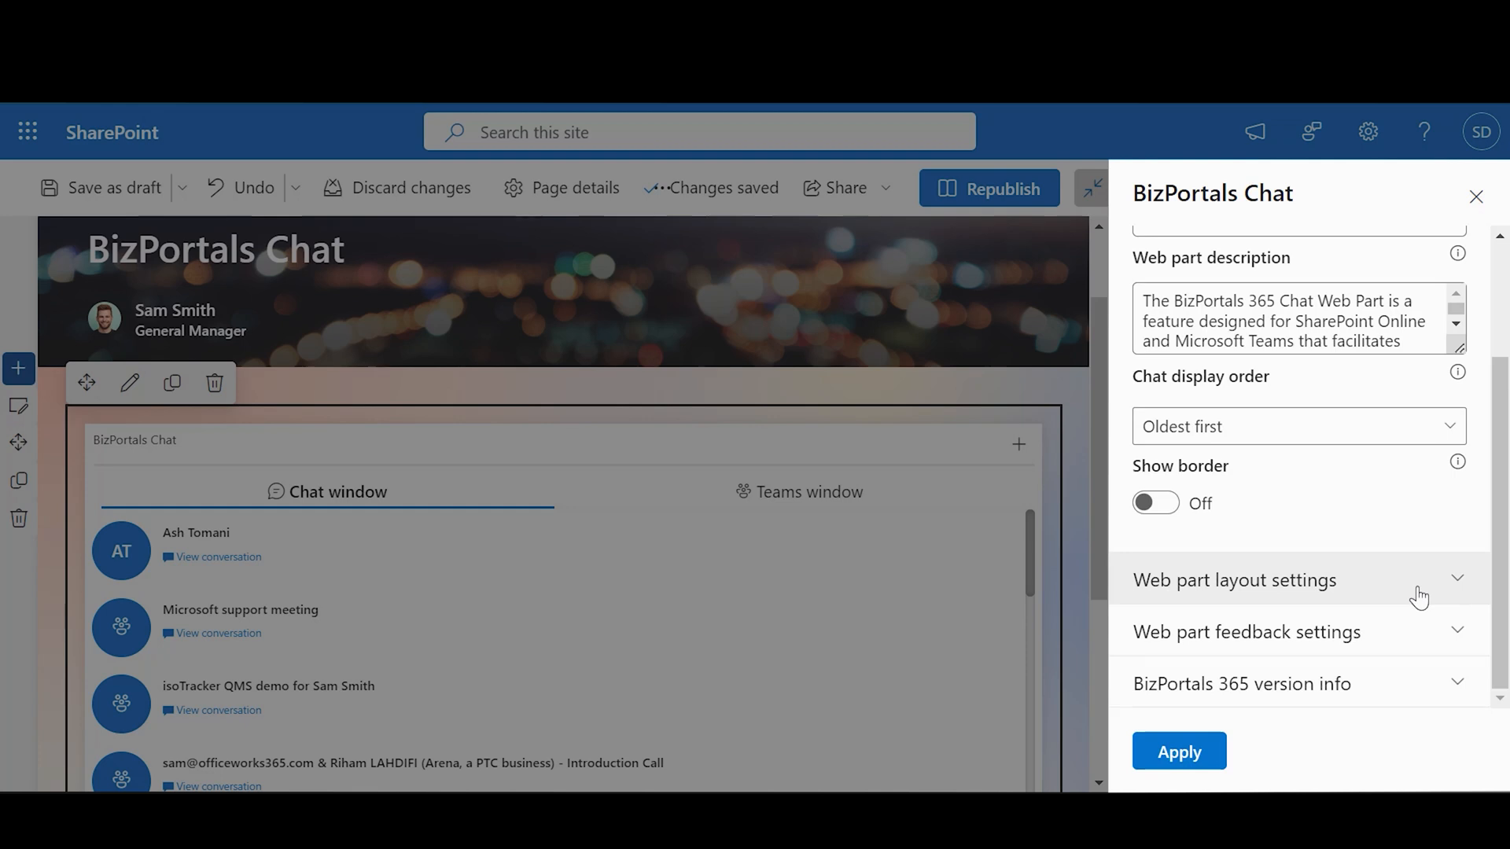
Step: Compare header layouts Panel 03, 06 and 07, then settle on Panel 05
{"action": "left_click", "coordinate": [1418, 597]}
{"action": "left_click_drag", "start_coordinate": [1497, 417], "coordinate": [1496, 525]}
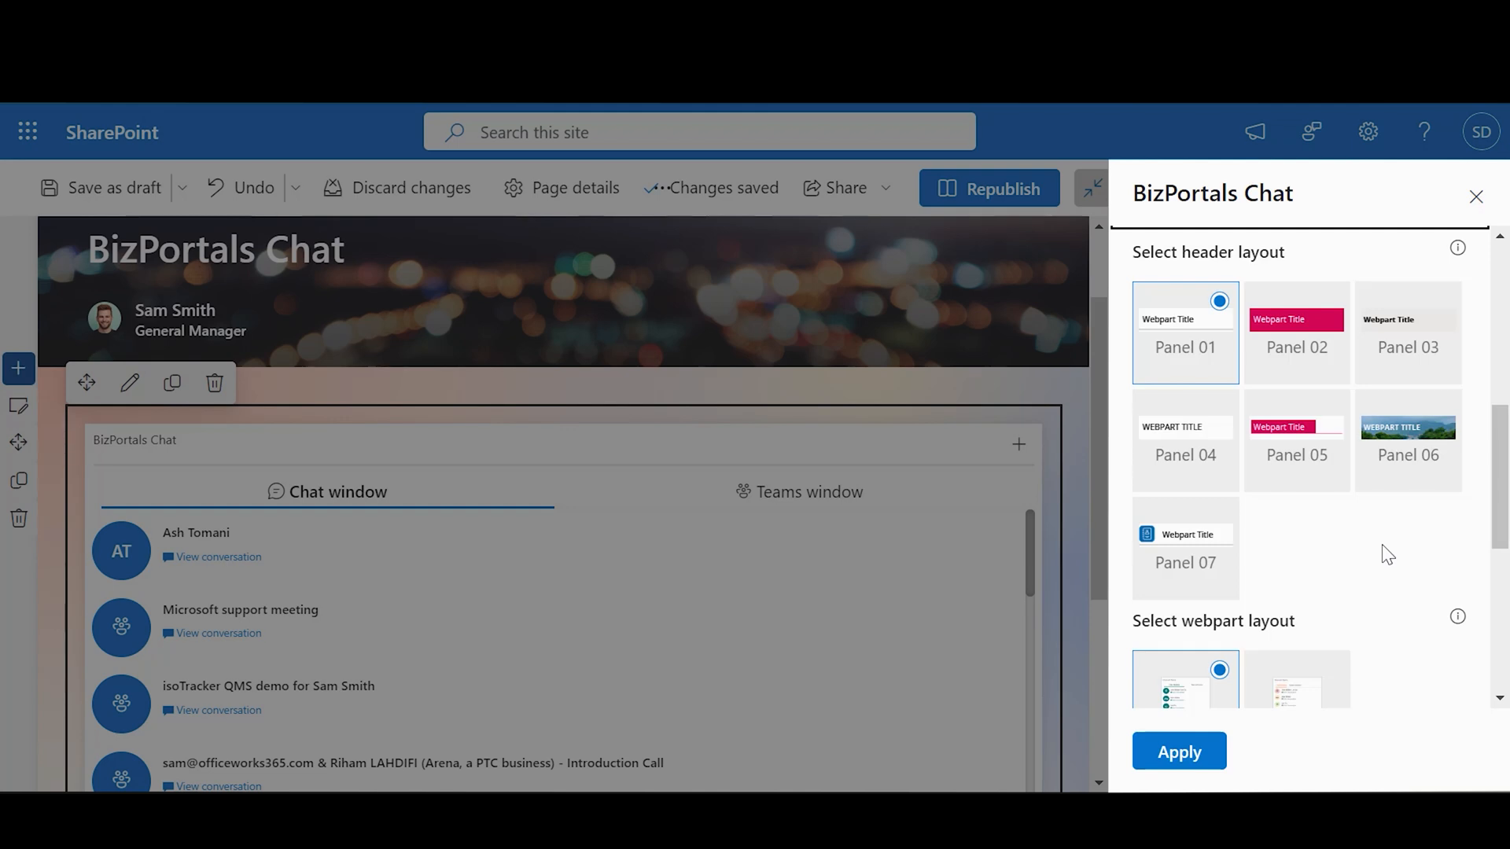
{"action": "left_click", "coordinate": [1290, 489]}
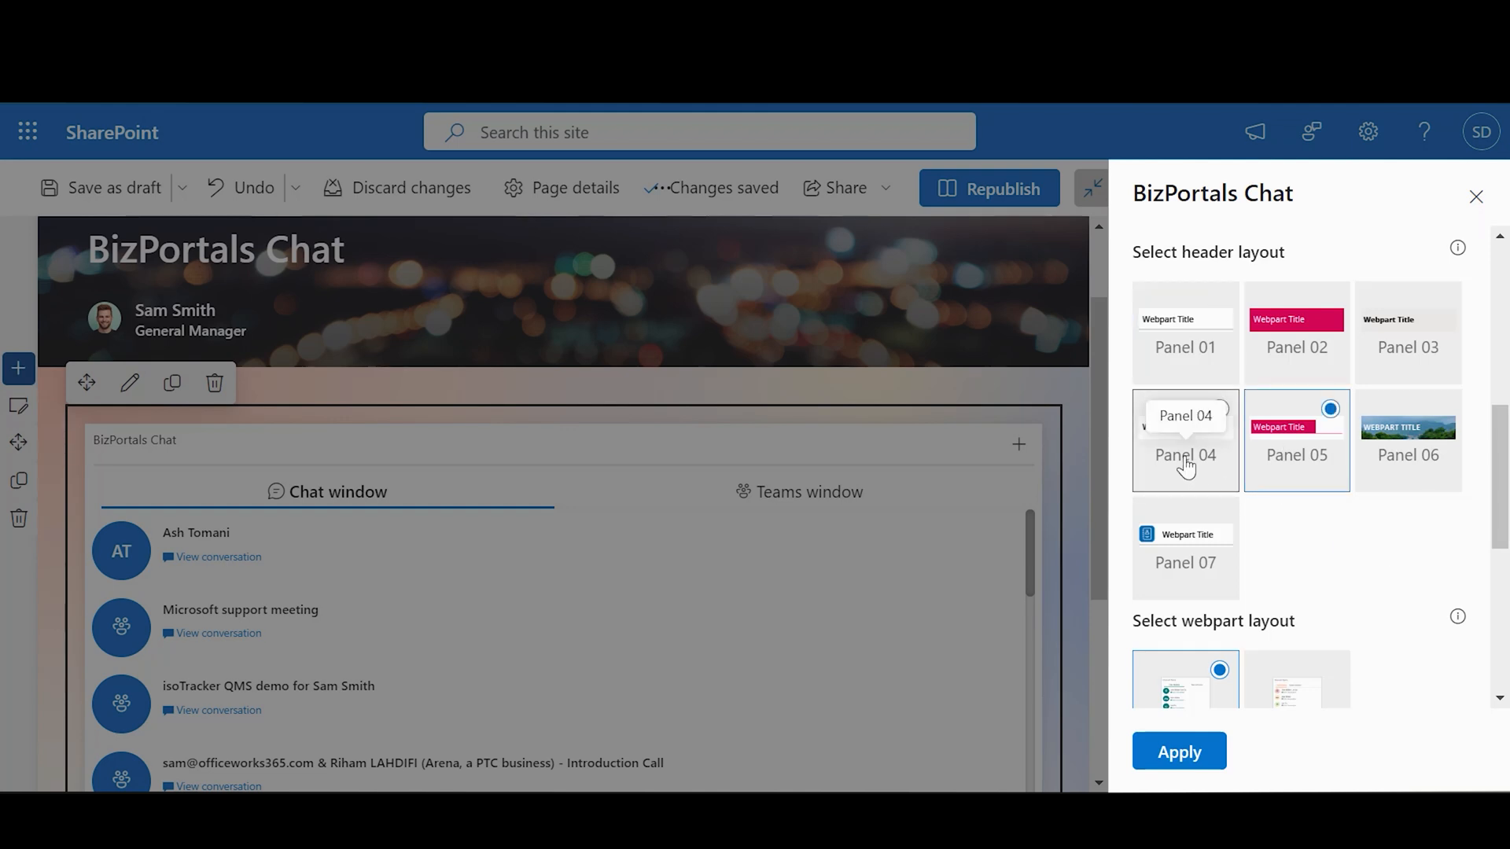
{"action": "left_click", "coordinate": [1375, 370]}
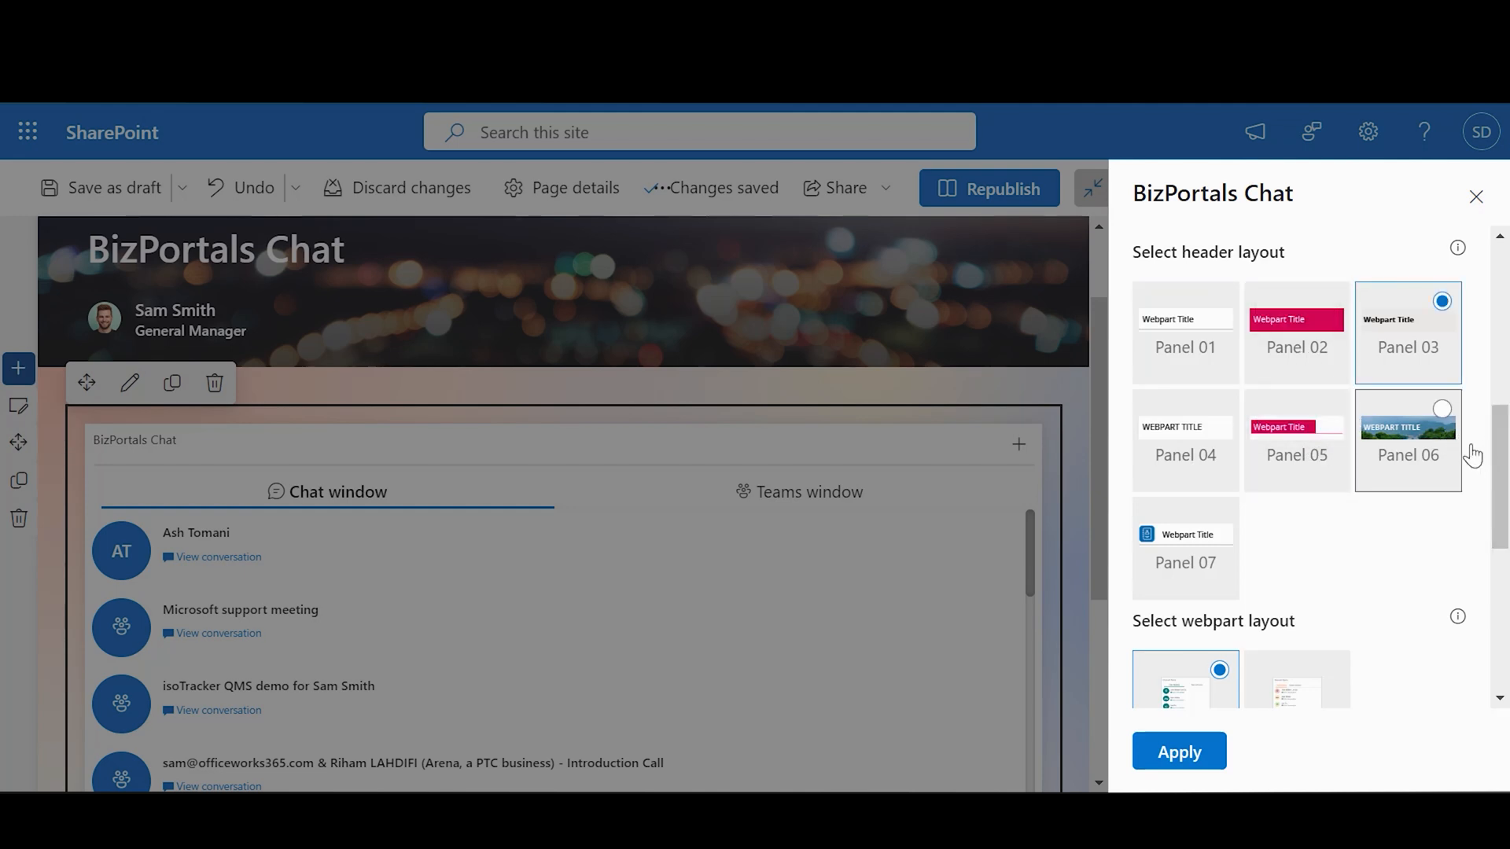
{"action": "left_click", "coordinate": [1413, 463]}
{"action": "left_click", "coordinate": [1232, 549]}
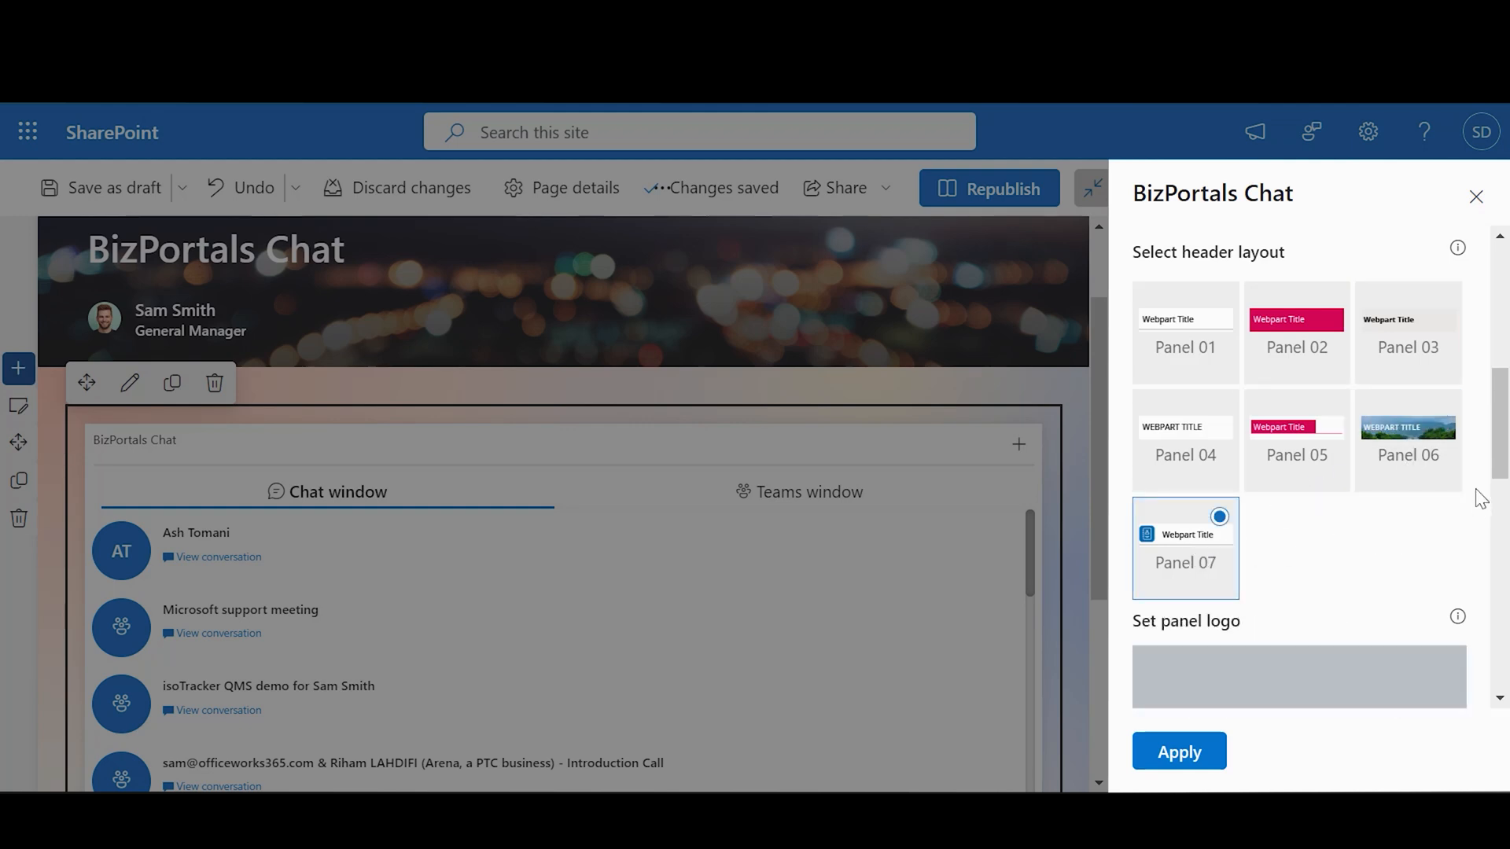
{"action": "left_click_drag", "start_coordinate": [1497, 460], "coordinate": [1498, 535]}
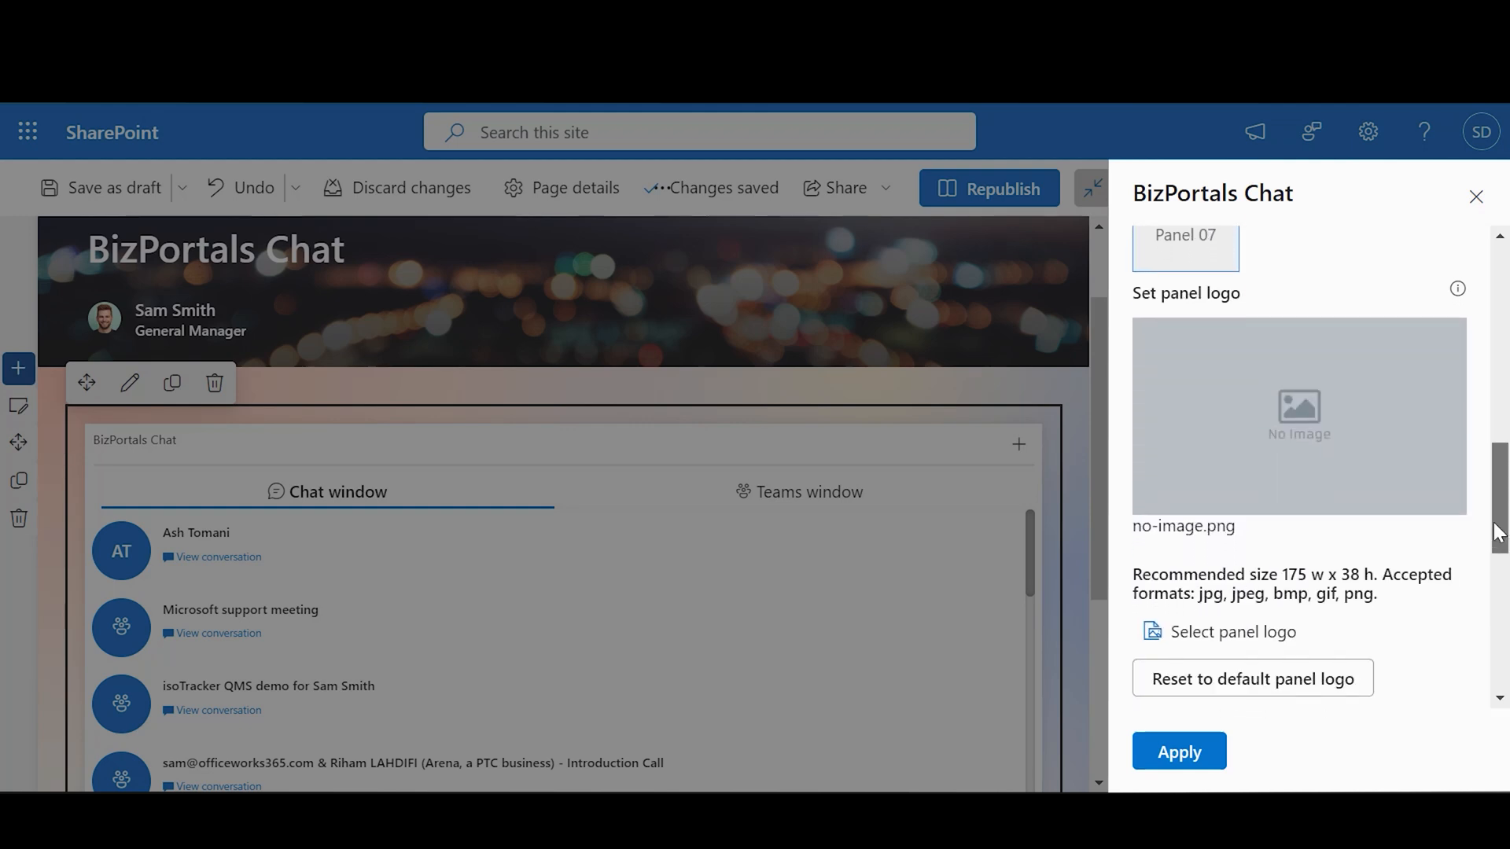
{"action": "scroll", "coordinate": [1488, 515], "scroll_direction": "up", "scroll_amount": 1}
{"action": "left_click", "coordinate": [1310, 270]}
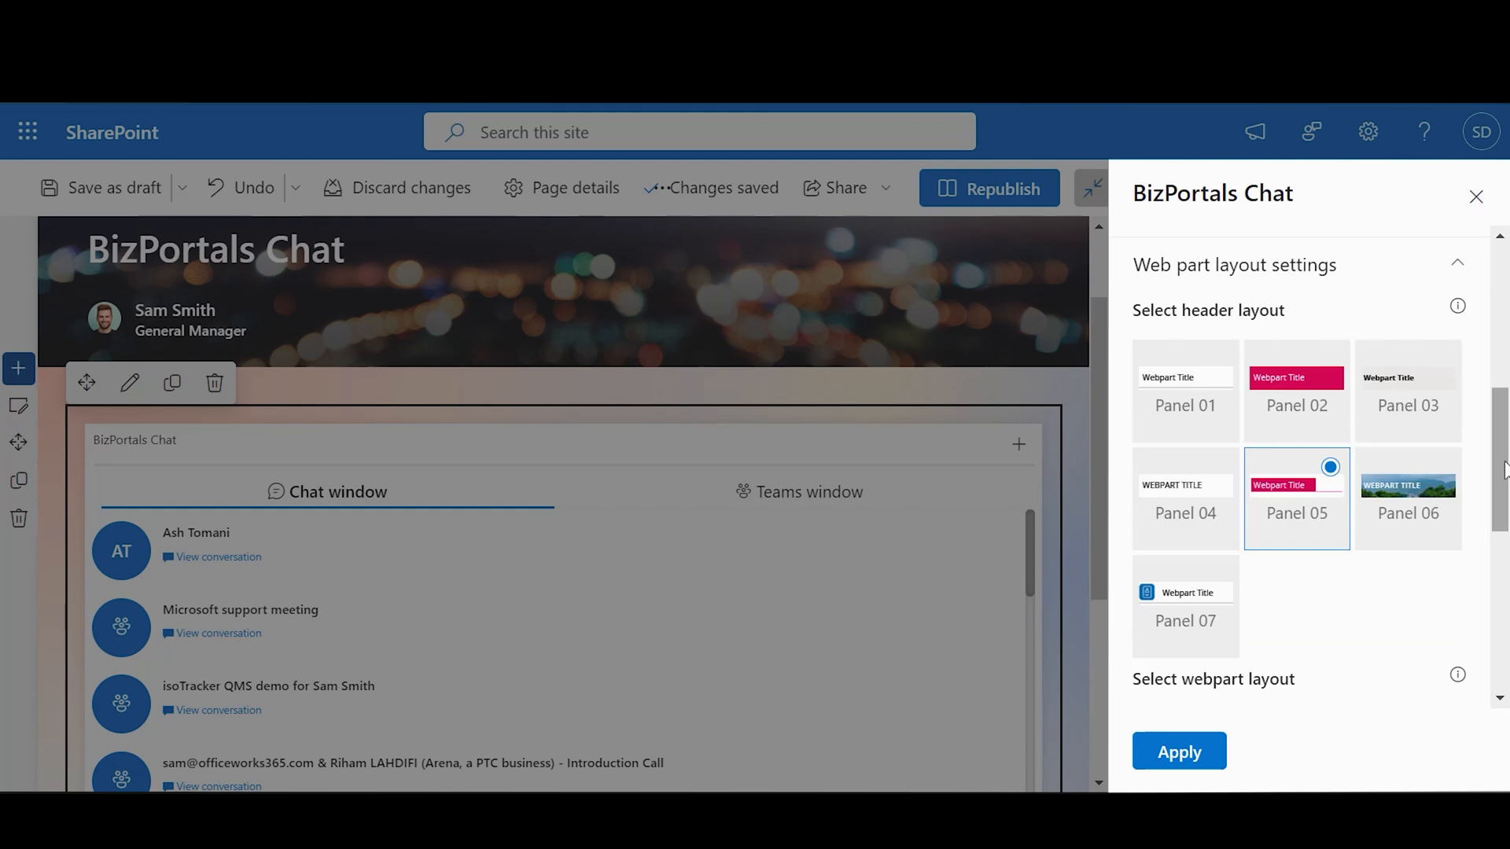
Step: Try Layout 02, then return the web part to Layout 01
{"action": "left_click_drag", "start_coordinate": [1504, 470], "coordinate": [1497, 560]}
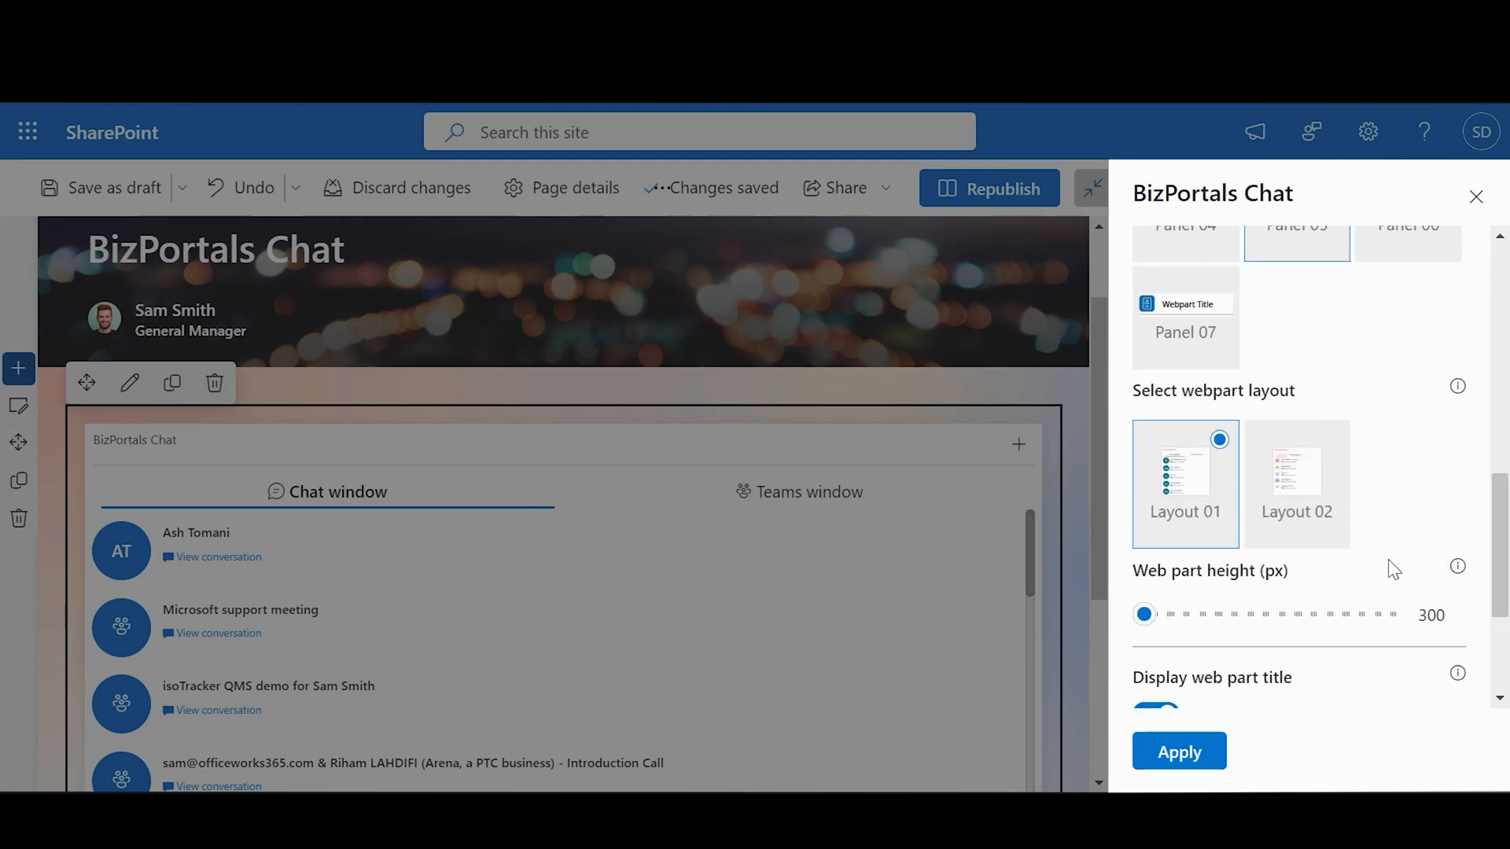
{"action": "left_click", "coordinate": [1328, 526]}
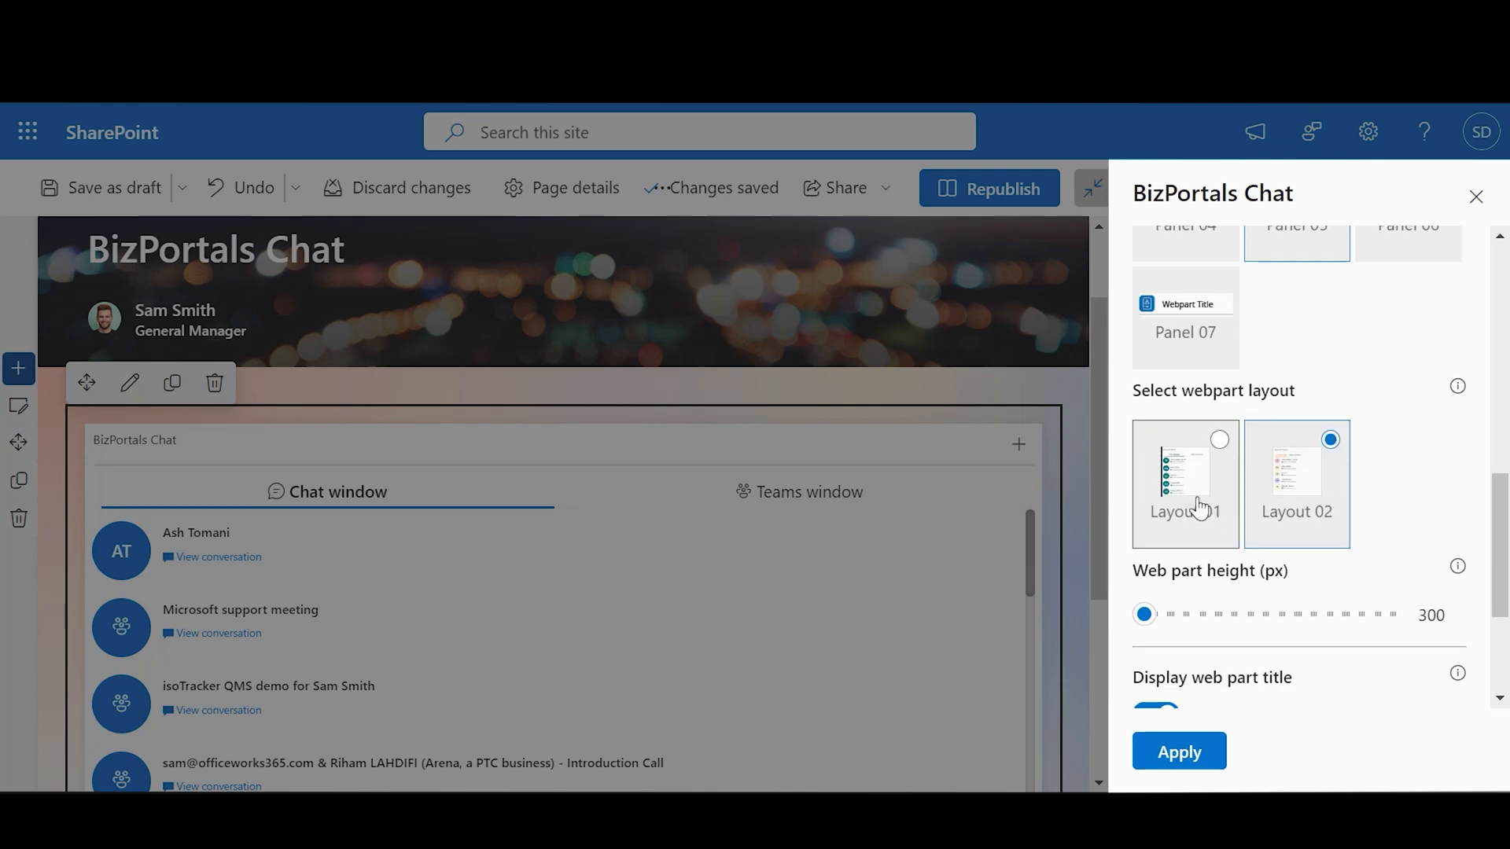
{"action": "left_click", "coordinate": [1199, 513]}
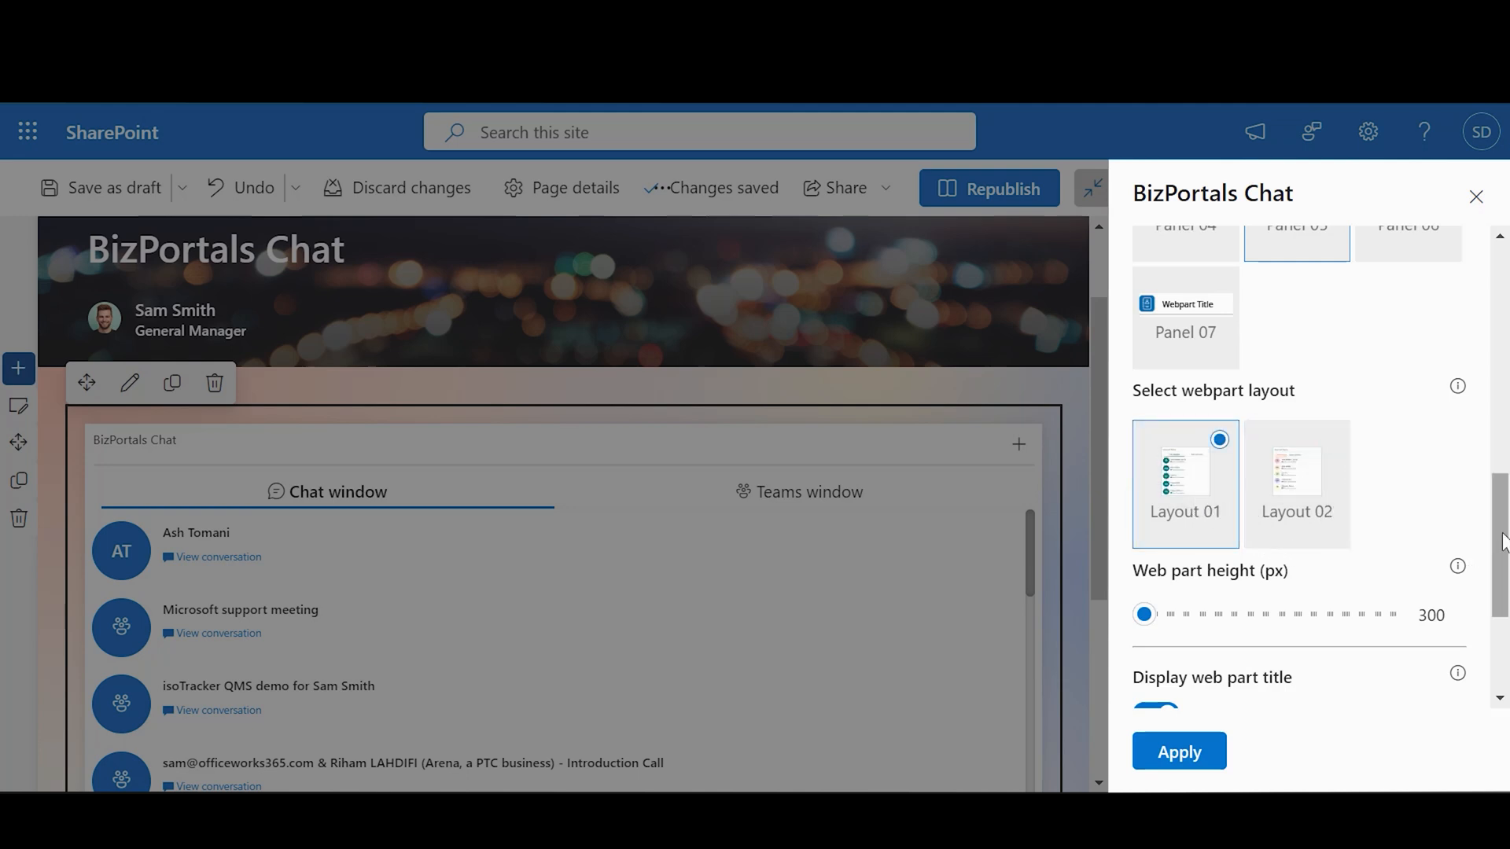
{"action": "scroll", "coordinate": [1504, 541], "scroll_direction": "down", "scroll_amount": 3}
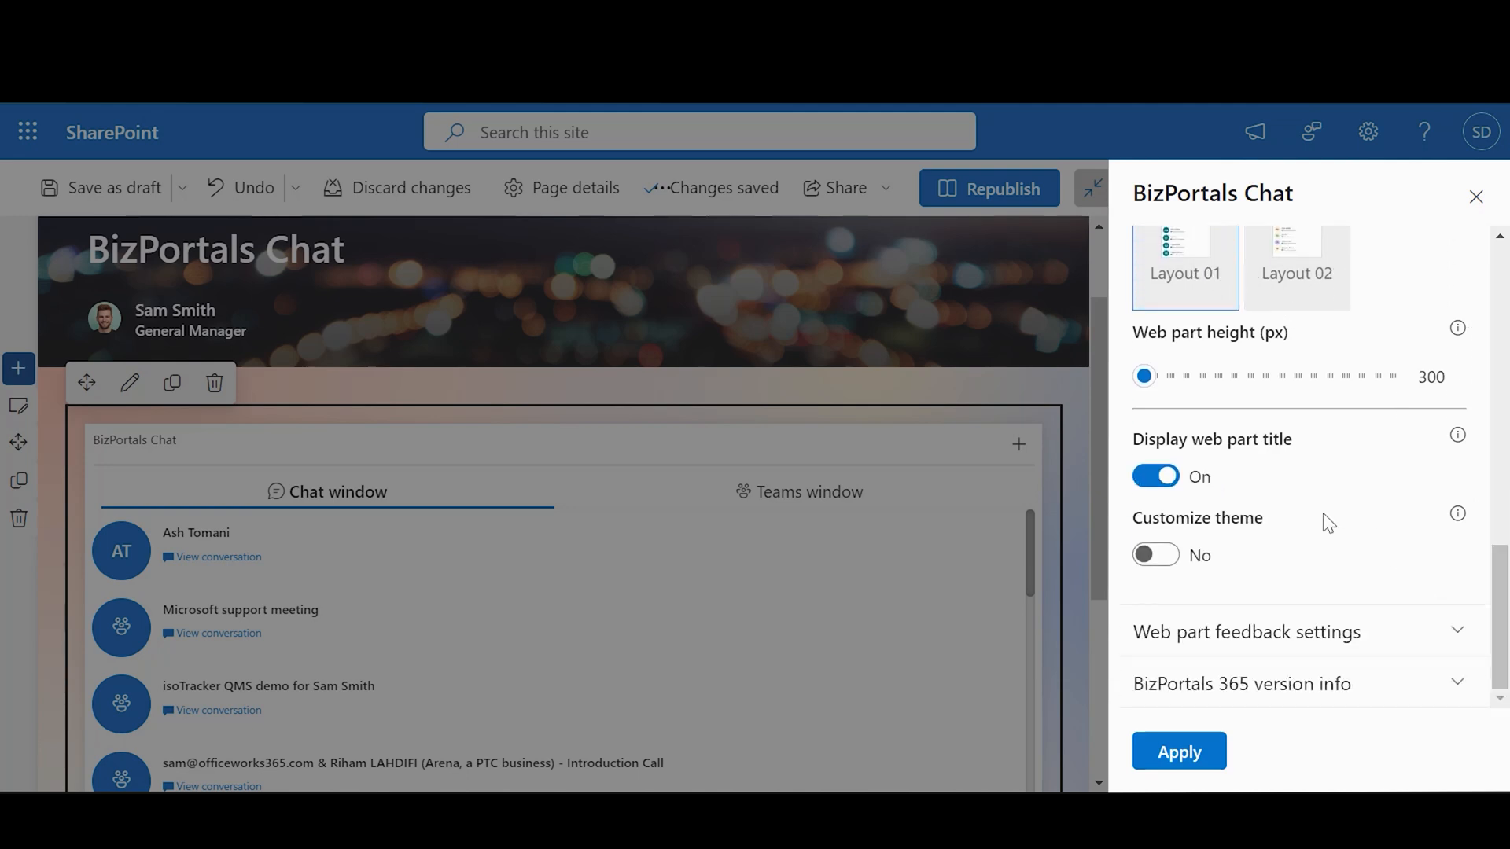
Step: Keep the web part height at 300 and the title shown after testing both
{"action": "mouse_move", "coordinate": [1145, 385]}
{"action": "left_mouse_down"}
{"action": "mouse_move", "coordinate": [1212, 385]}
{"action": "mouse_move", "coordinate": [1129, 384]}
{"action": "left_mouse_up"}
{"action": "left_click", "coordinate": [1165, 489]}
{"action": "left_click", "coordinate": [1165, 489]}
Step: Set Customize theme to Yes, leaving the {} theme code empty
{"action": "left_click", "coordinate": [1157, 555]}
{"action": "scroll", "coordinate": [1496, 611], "scroll_direction": "down", "scroll_amount": 2}
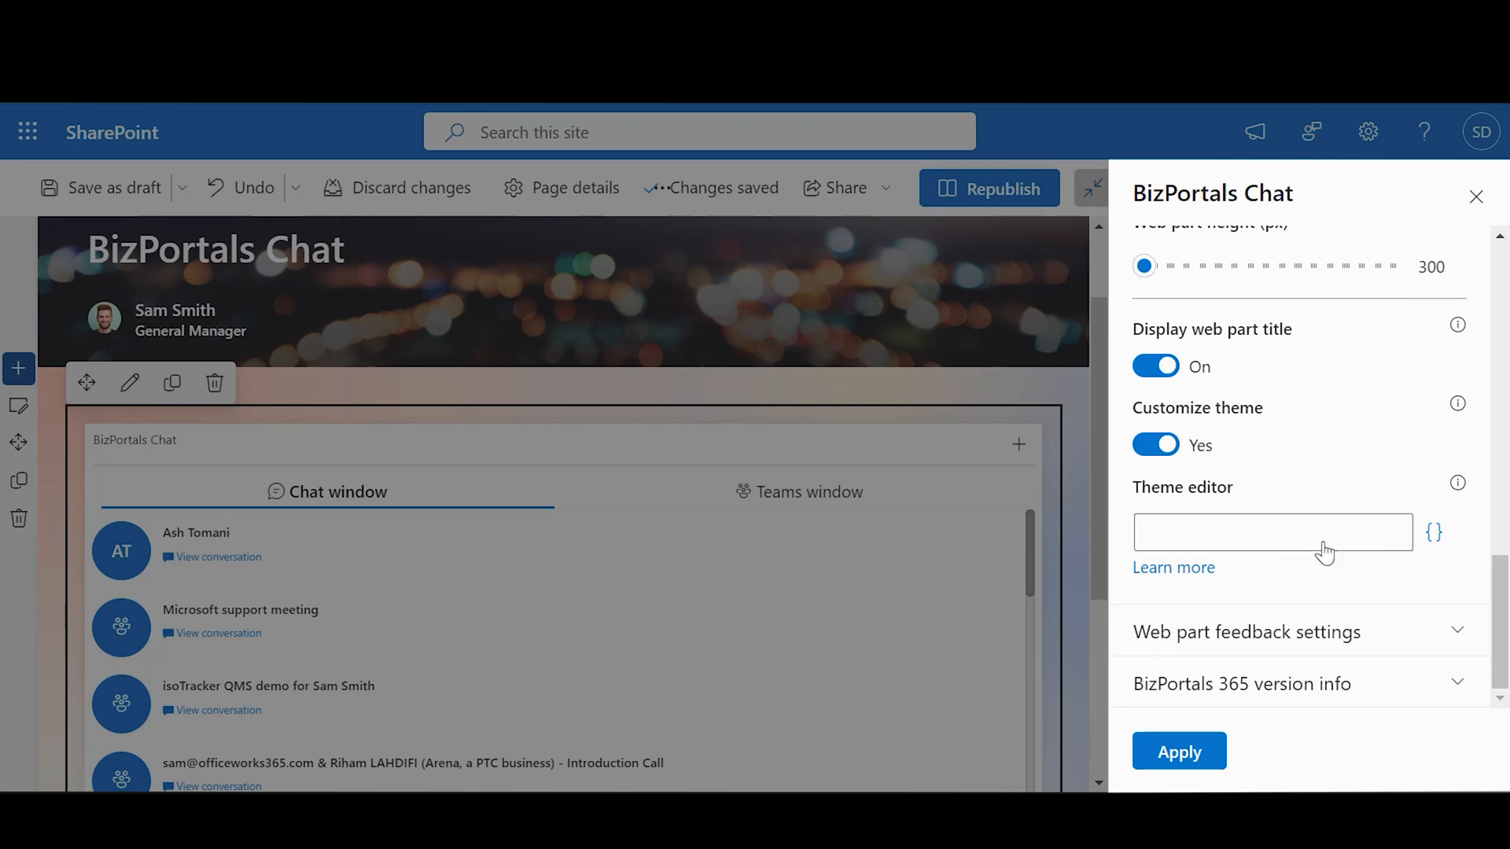
{"action": "left_click", "coordinate": [1434, 533]}
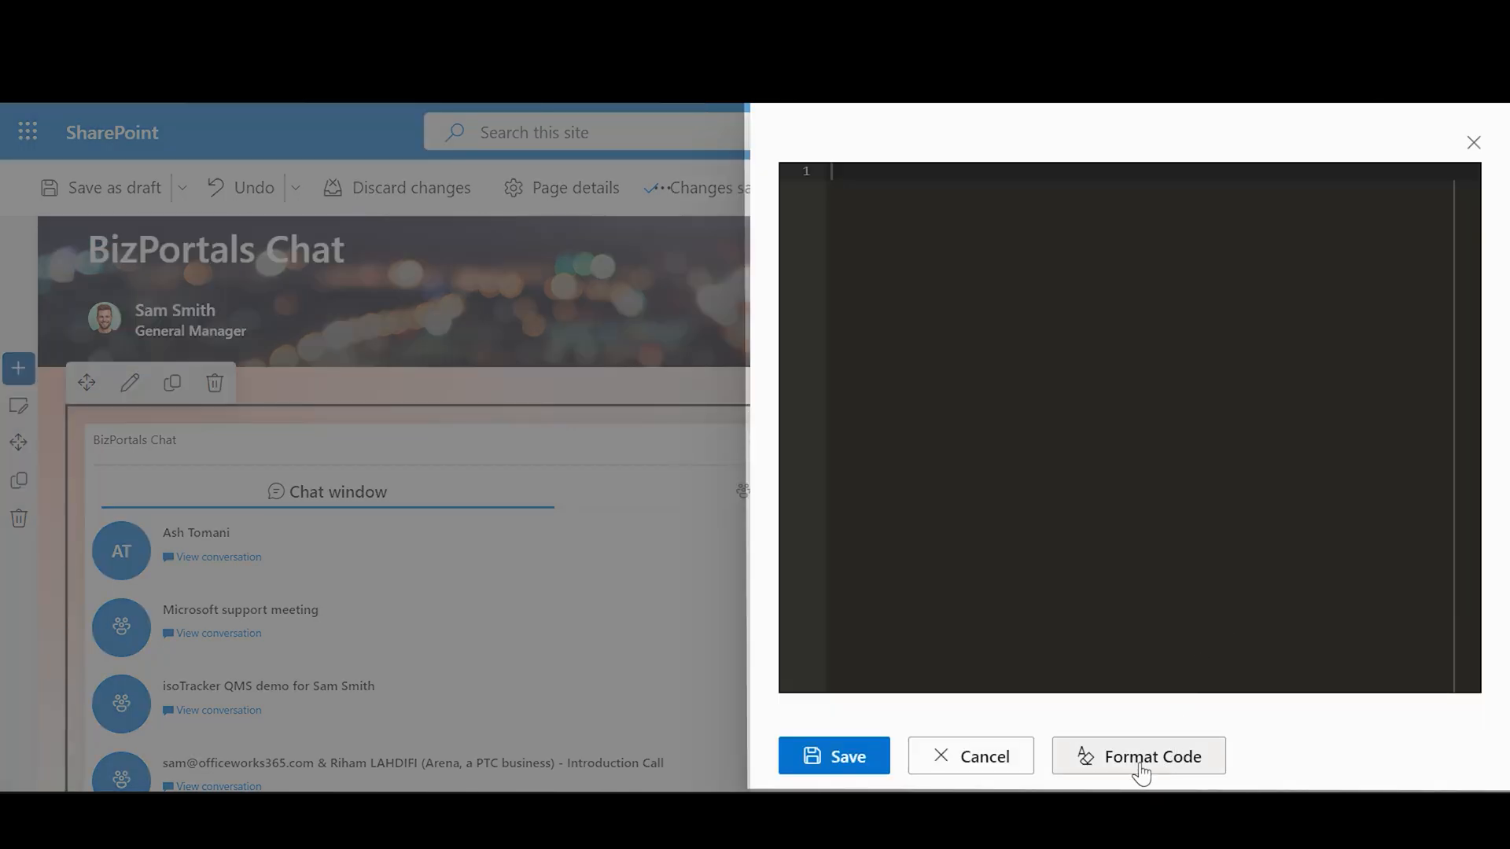
{"action": "left_click", "coordinate": [987, 756]}
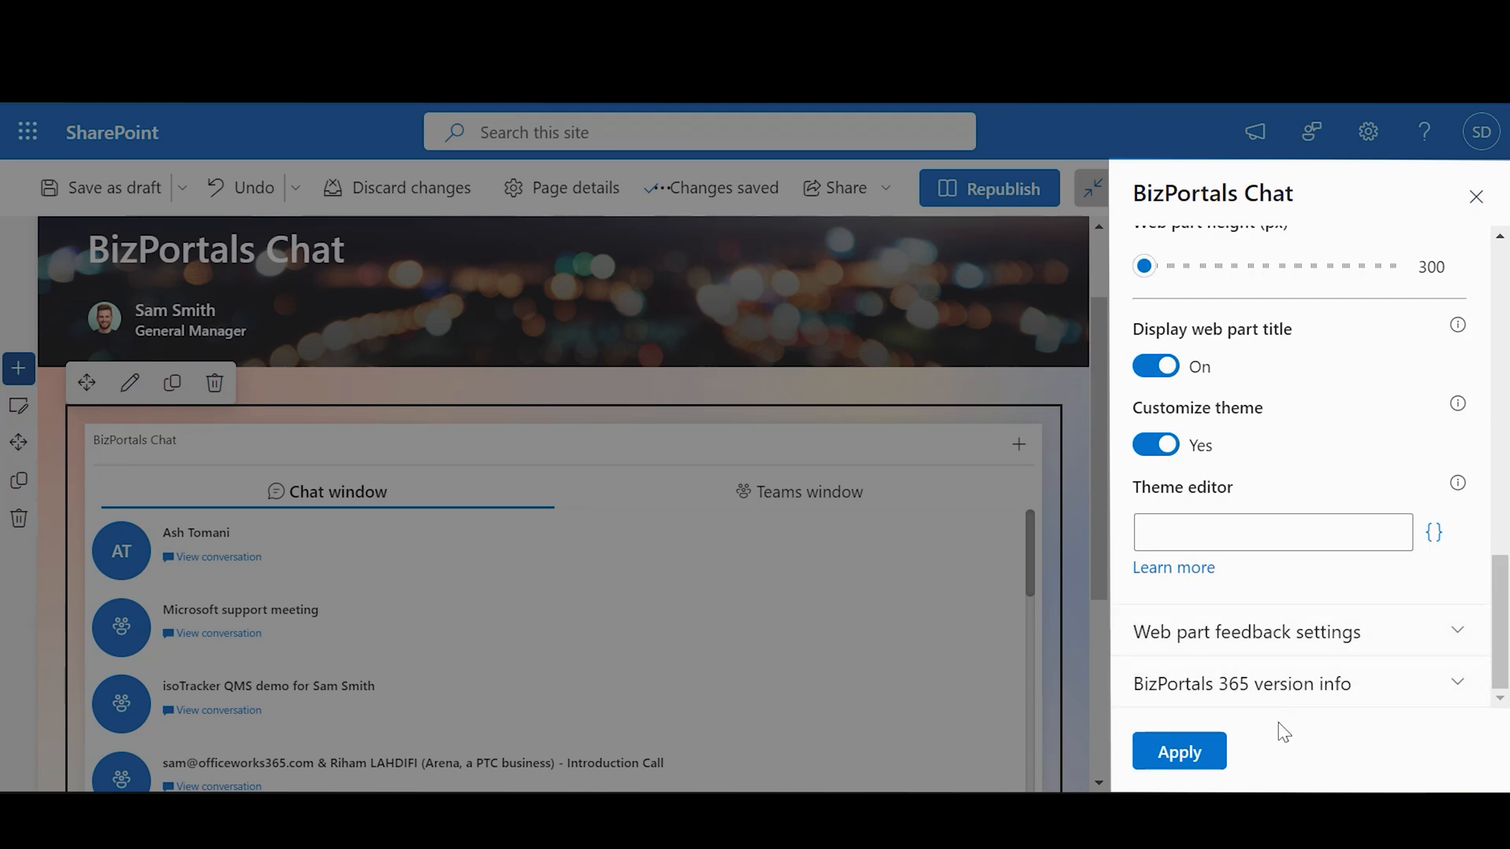
Step: Expand the feedback settings and check the empty Email to field
{"action": "left_click", "coordinate": [1422, 650]}
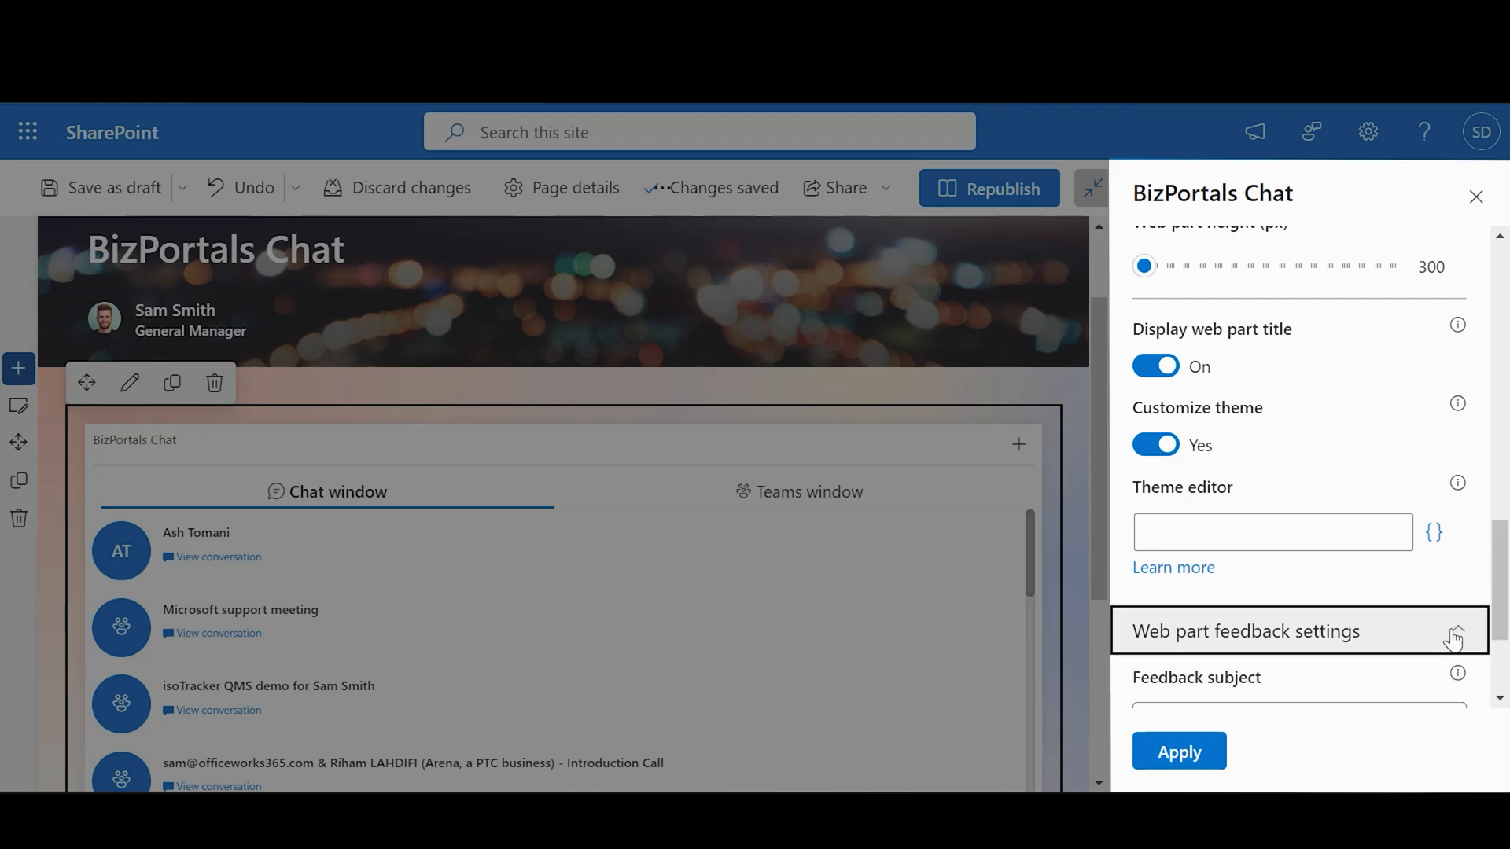
{"action": "scroll", "coordinate": [1490, 650], "scroll_direction": "down", "scroll_amount": 3}
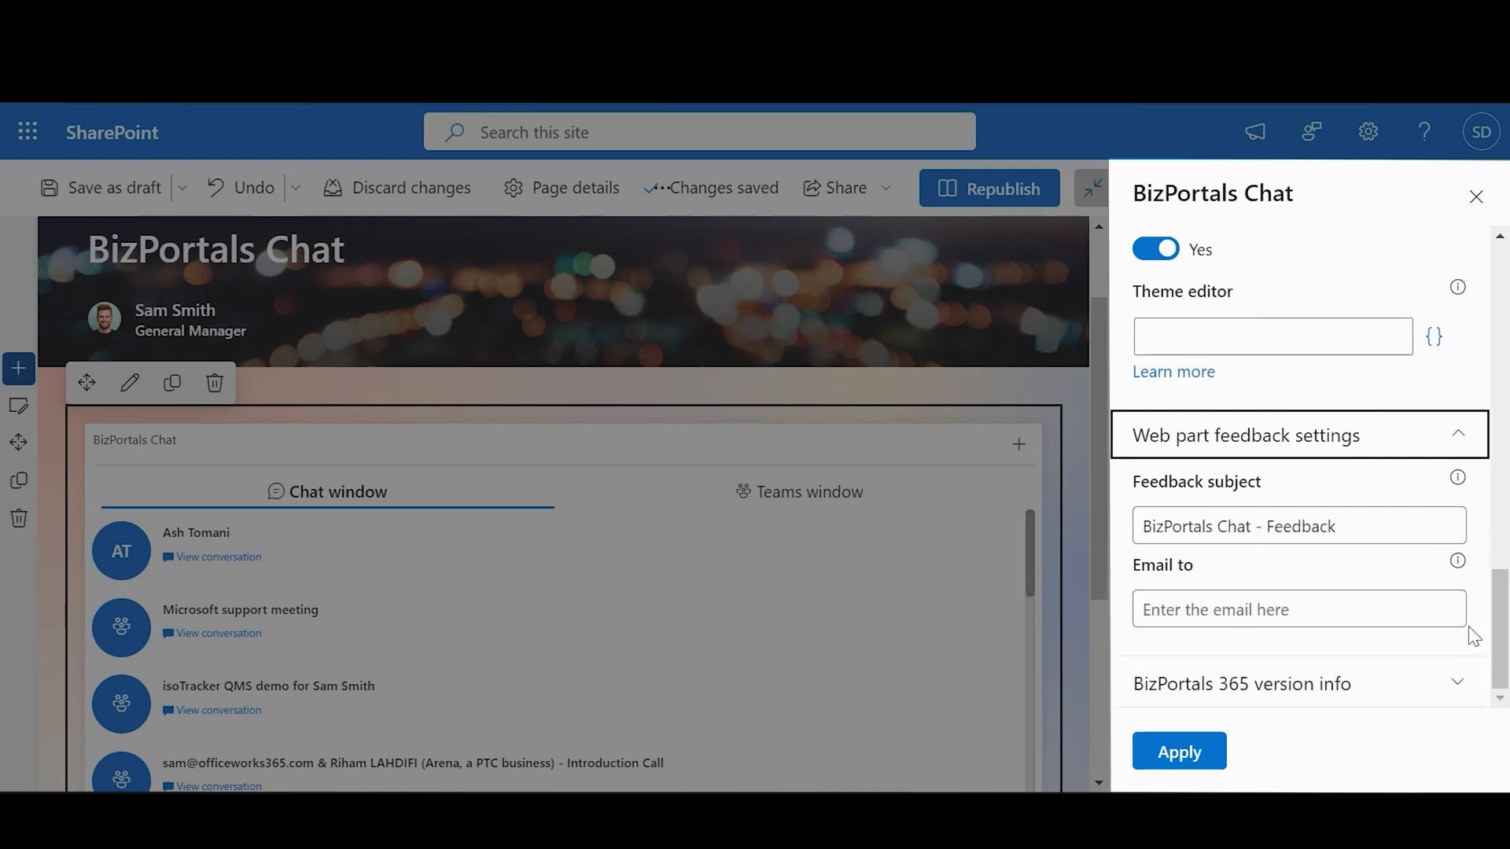
{"action": "left_click", "coordinate": [1293, 614]}
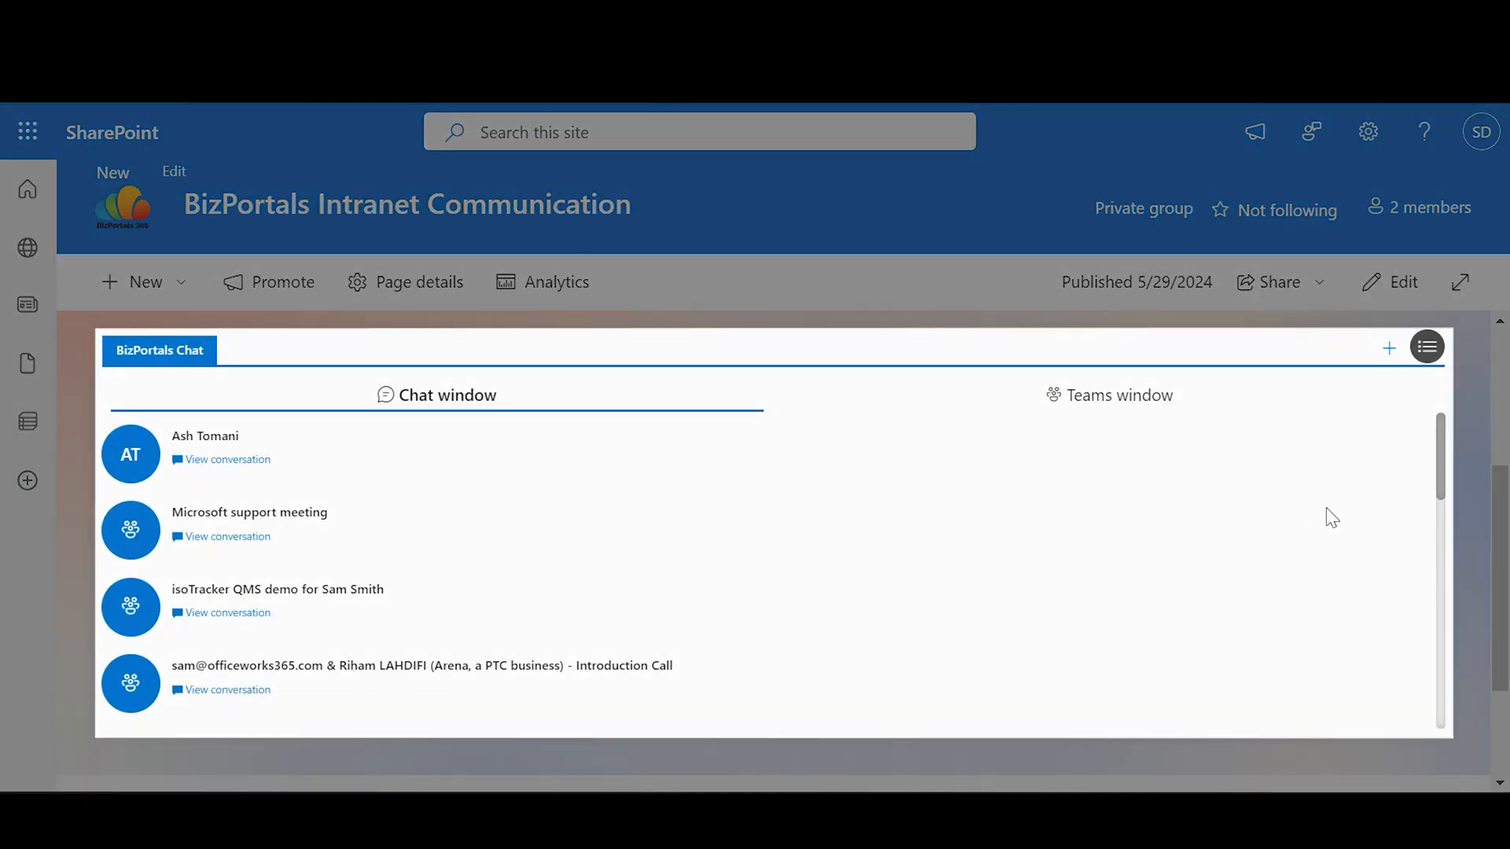
Step: Create a new chat addressed to a suggested colleague found by partial name, and save it
{"action": "left_click", "coordinate": [1388, 351]}
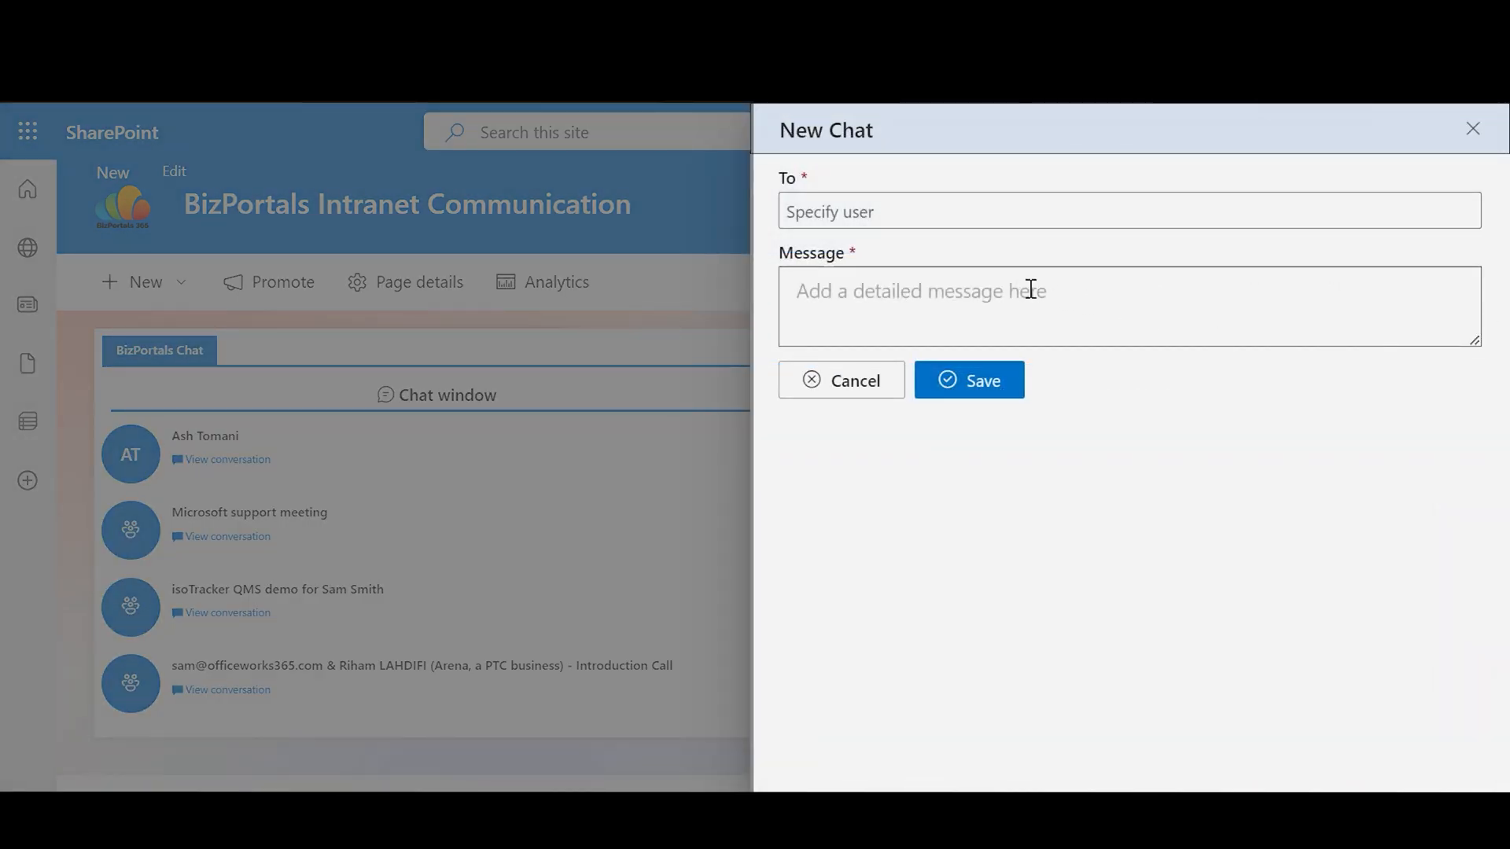
{"action": "left_click", "coordinate": [876, 215]}
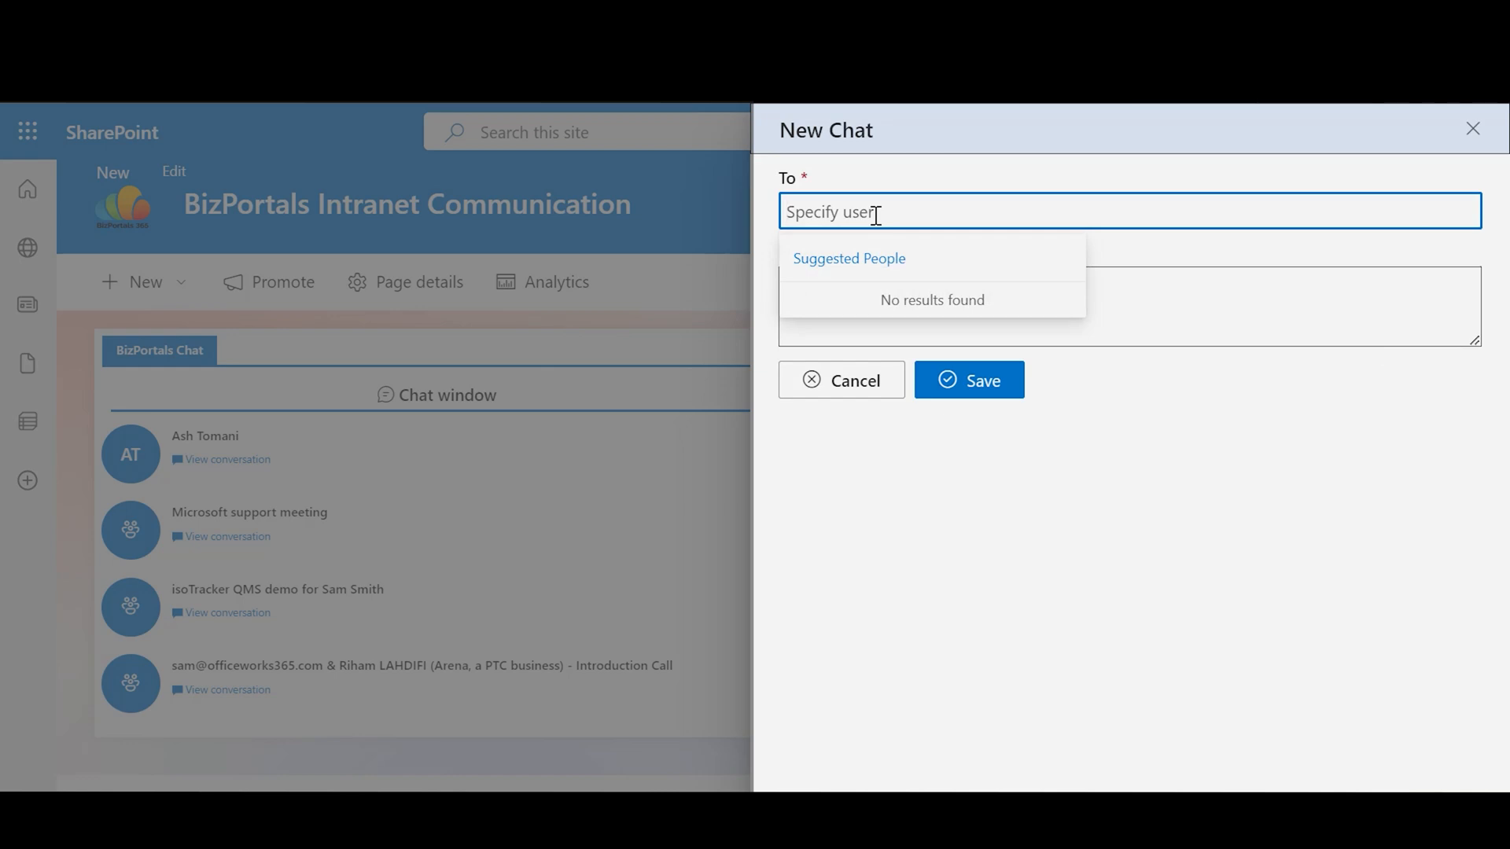
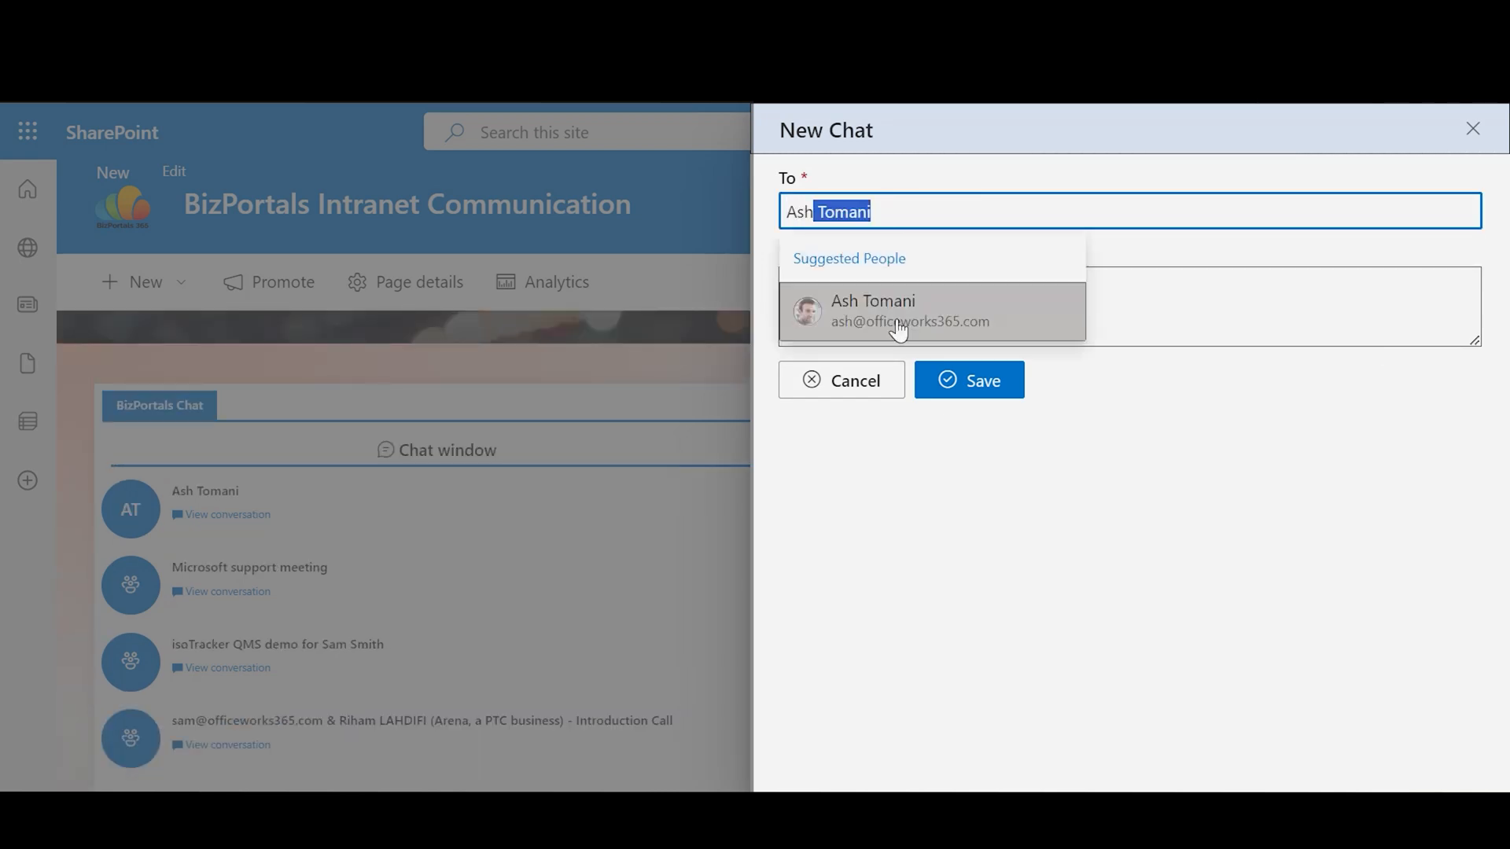
{"action": "left_click", "coordinate": [900, 327]}
{"action": "left_click", "coordinate": [891, 330]}
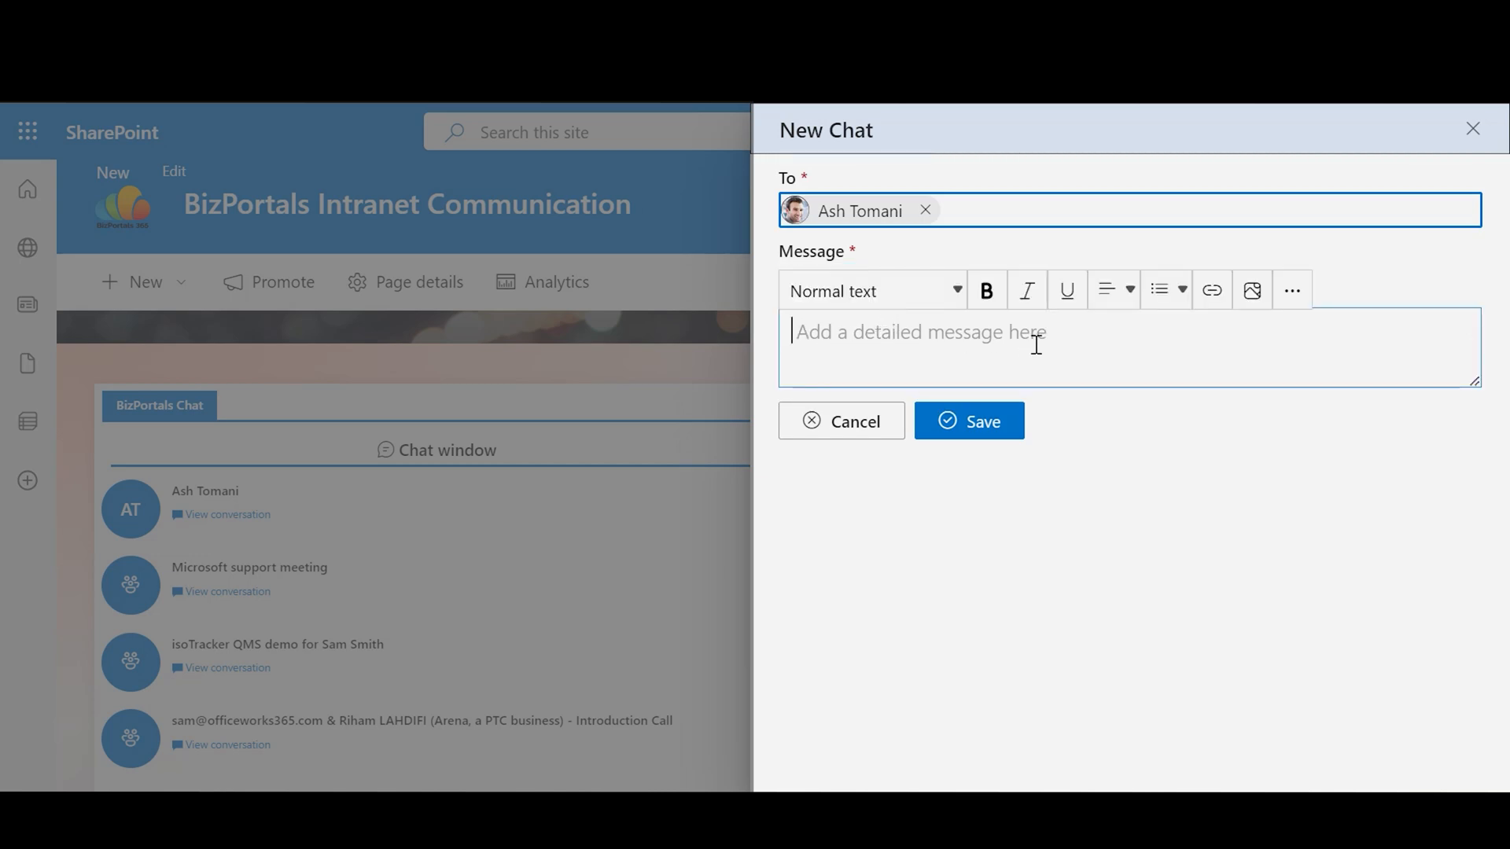
{"action": "left_click", "coordinate": [955, 429]}
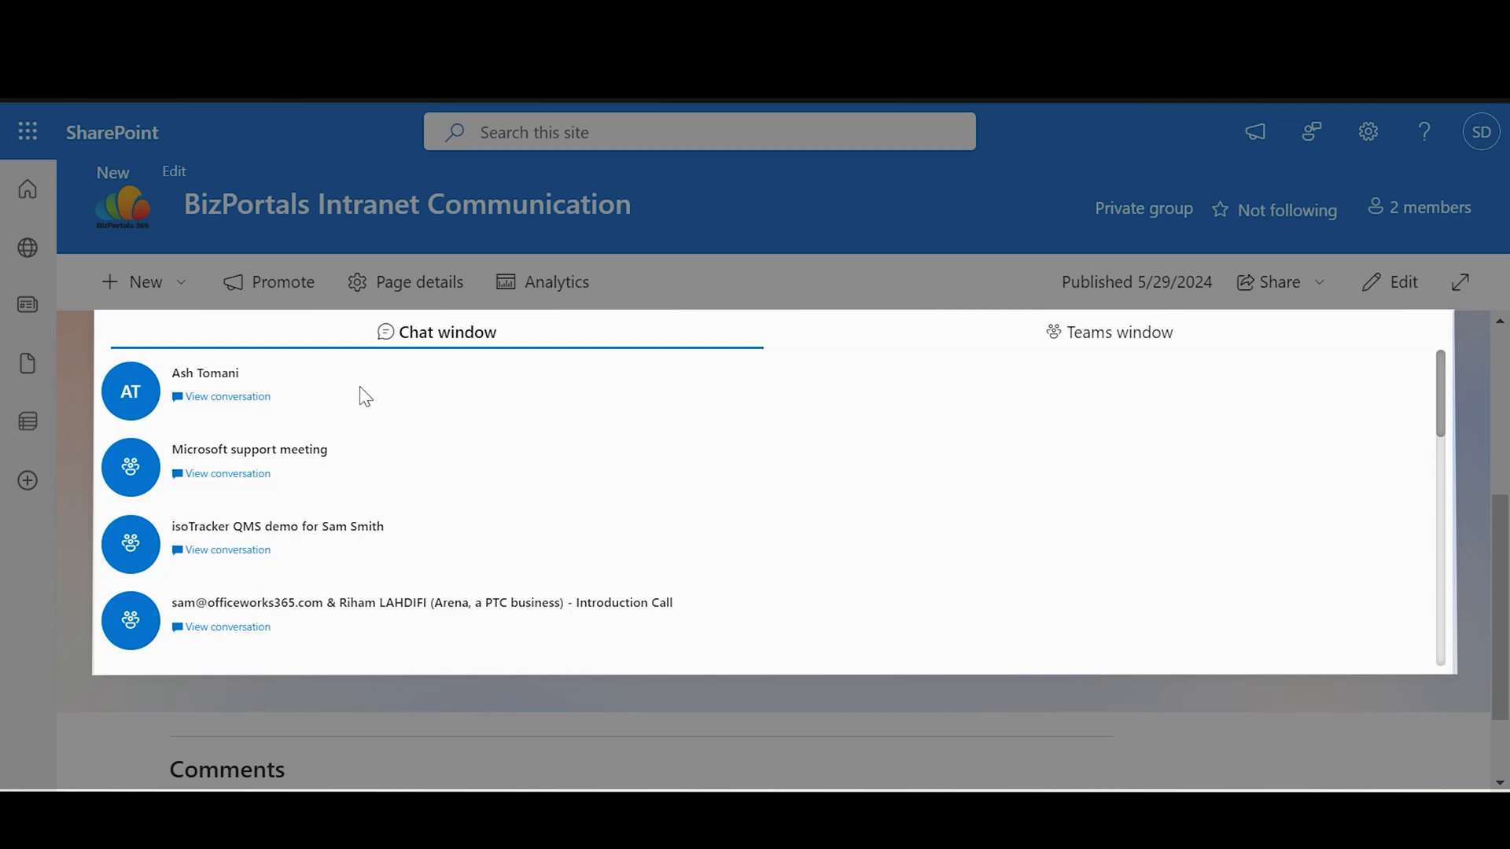
Step: View the first chat's conversation, then show the Teams window list
{"action": "left_click", "coordinate": [250, 397]}
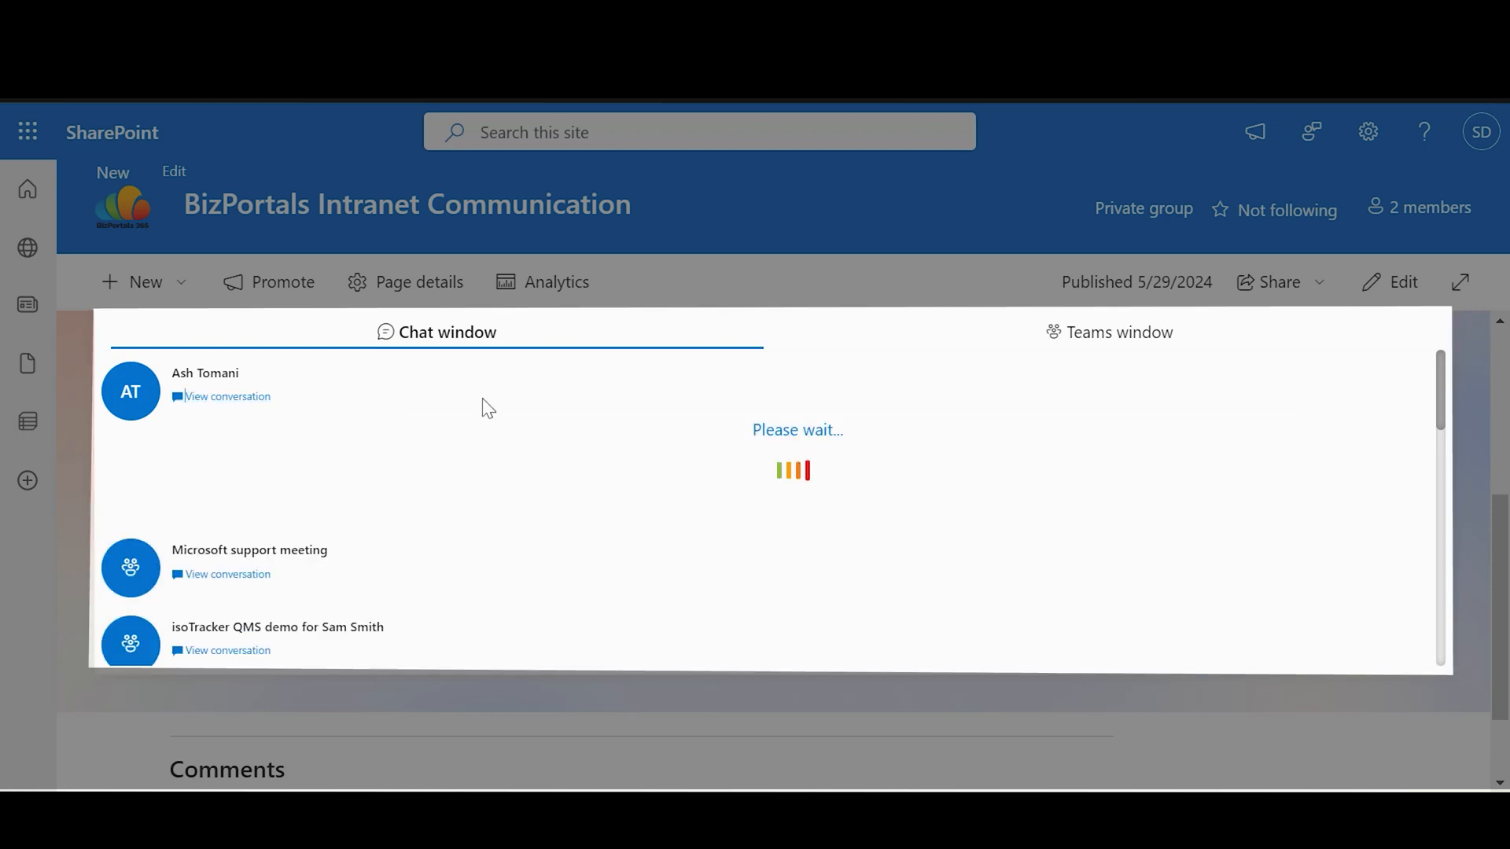
{"action": "left_click", "coordinate": [1106, 336]}
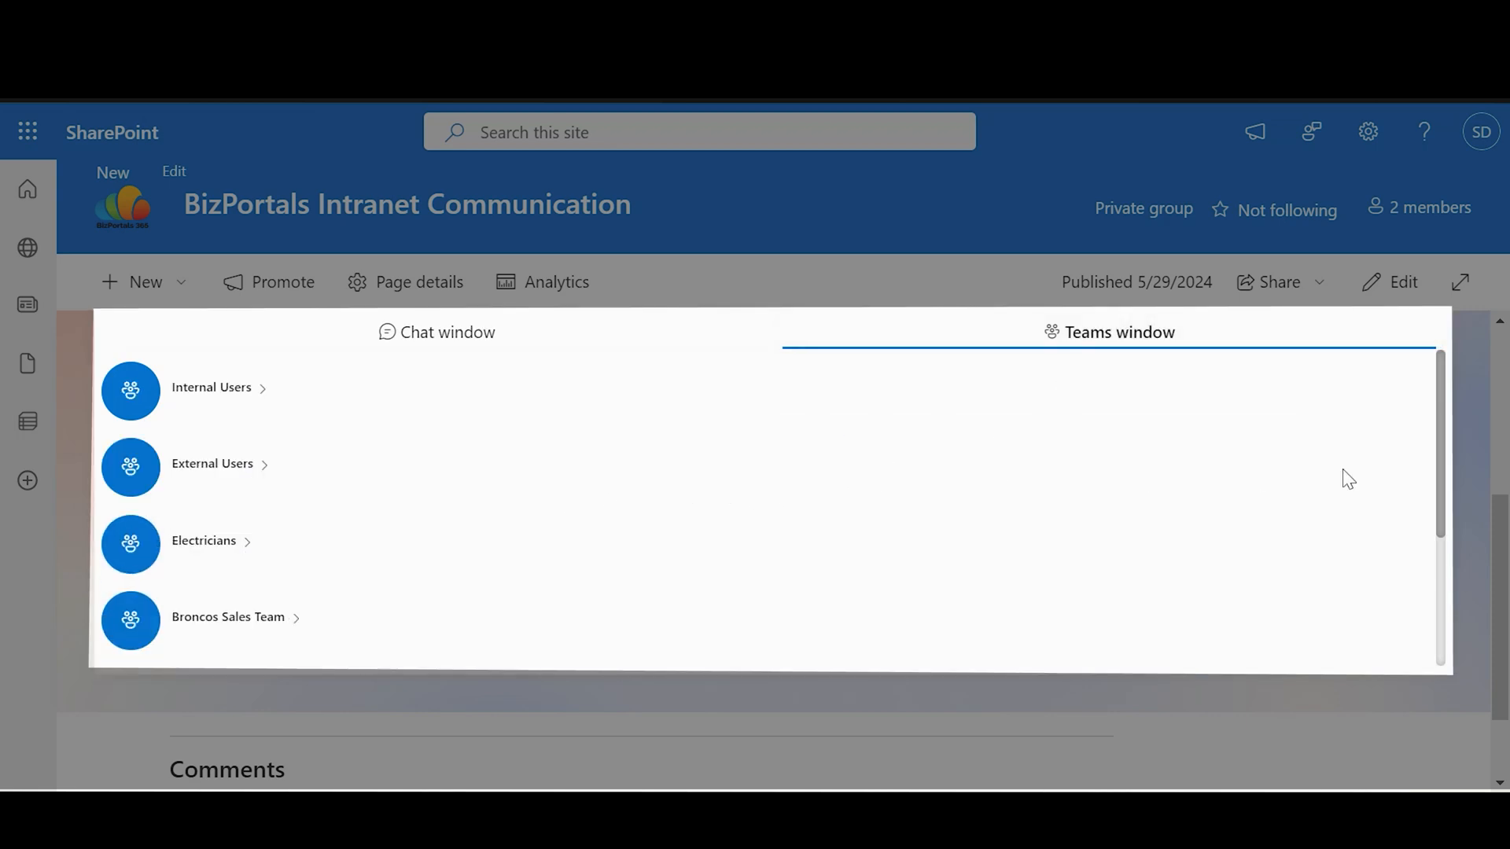
{"action": "scroll", "coordinate": [1506, 543], "scroll_direction": "up", "scroll_amount": 1}
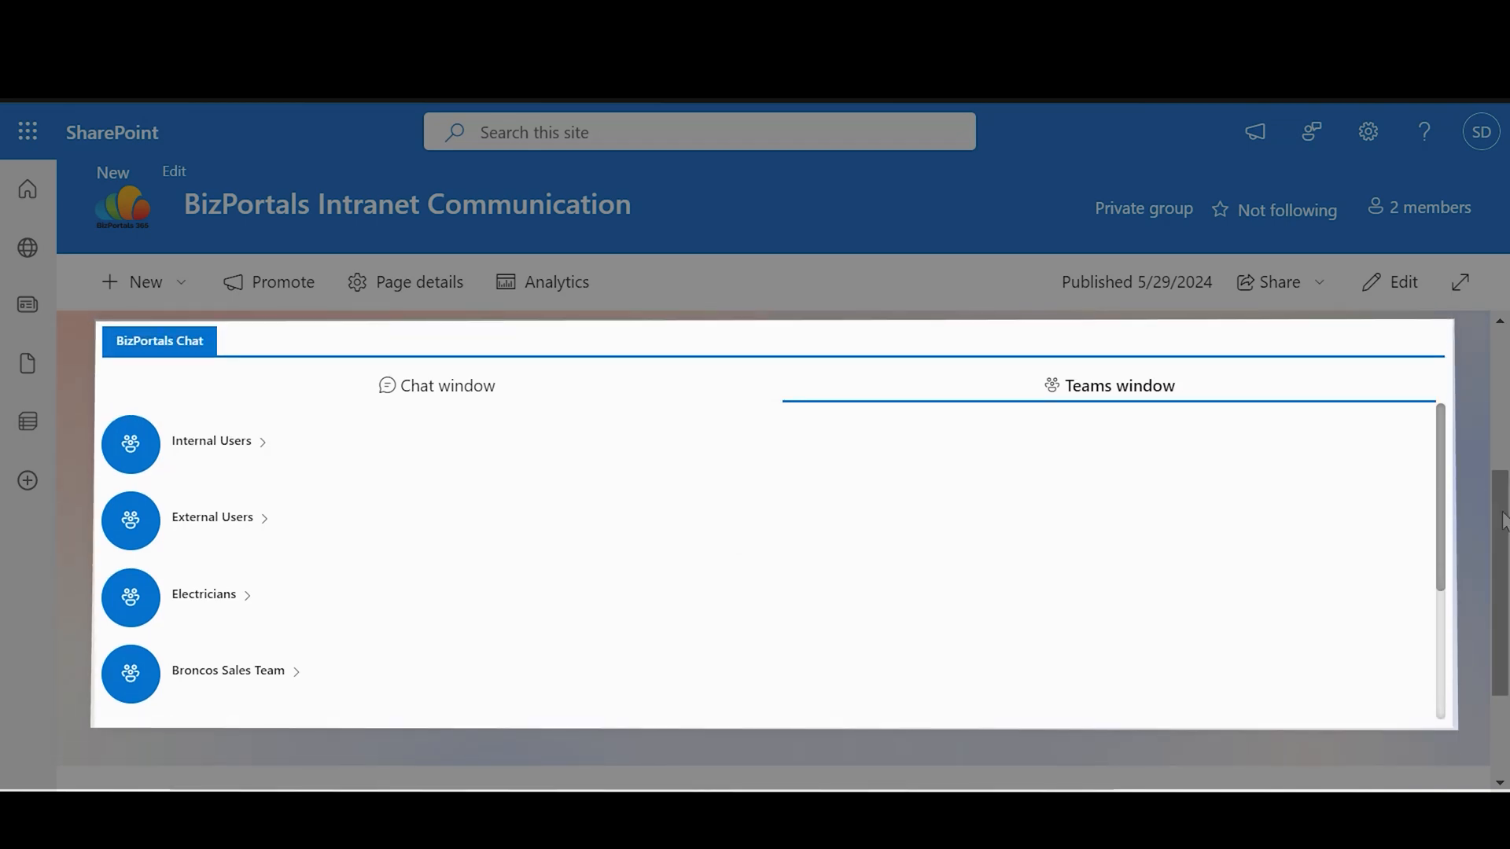